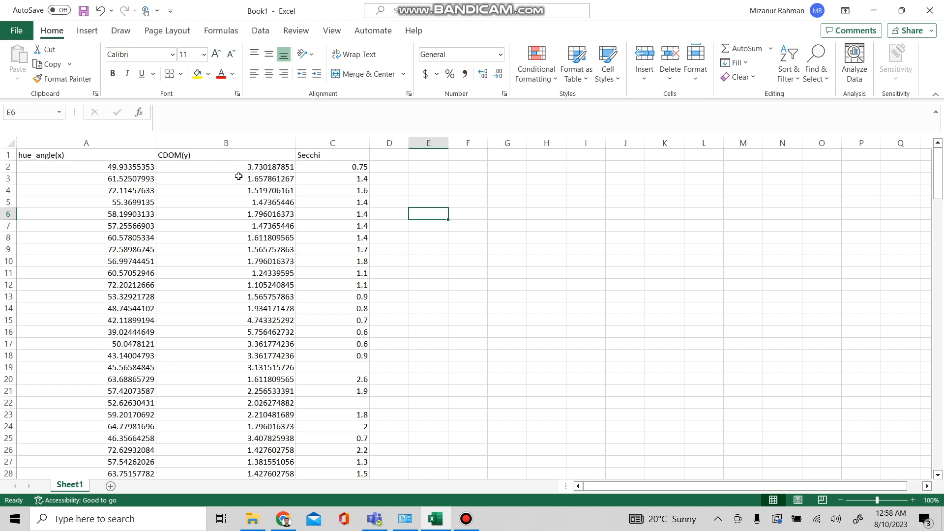
Step: Insert a scatter chart of the hue_angle and CDOM columns and move it beside the data
{"action": "left_click", "coordinate": [111, 142]}
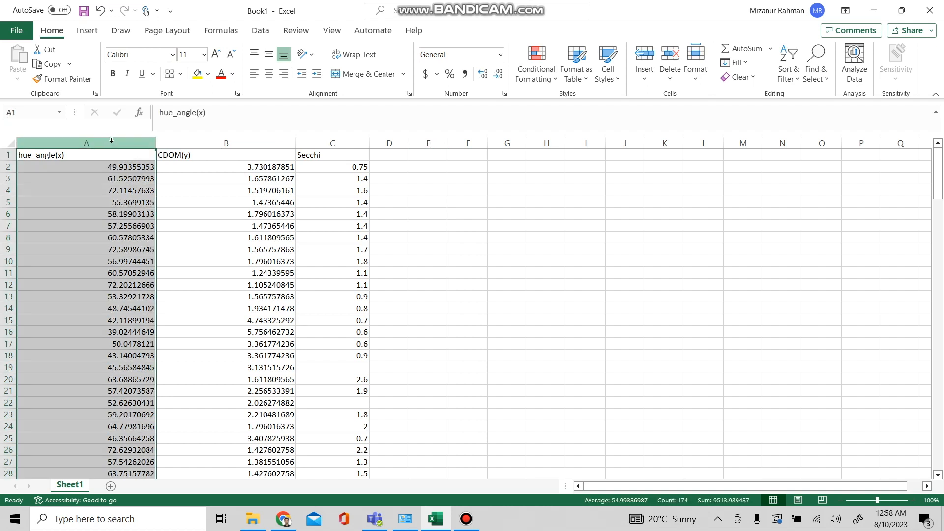
{"action": "left_click", "coordinate": [239, 142], "text": "ctrl"}
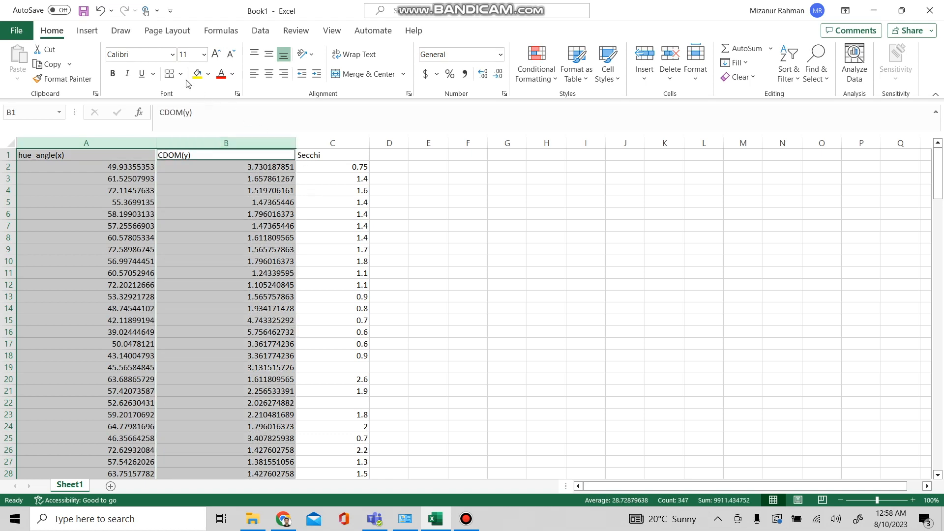
{"action": "left_click", "coordinate": [88, 31]}
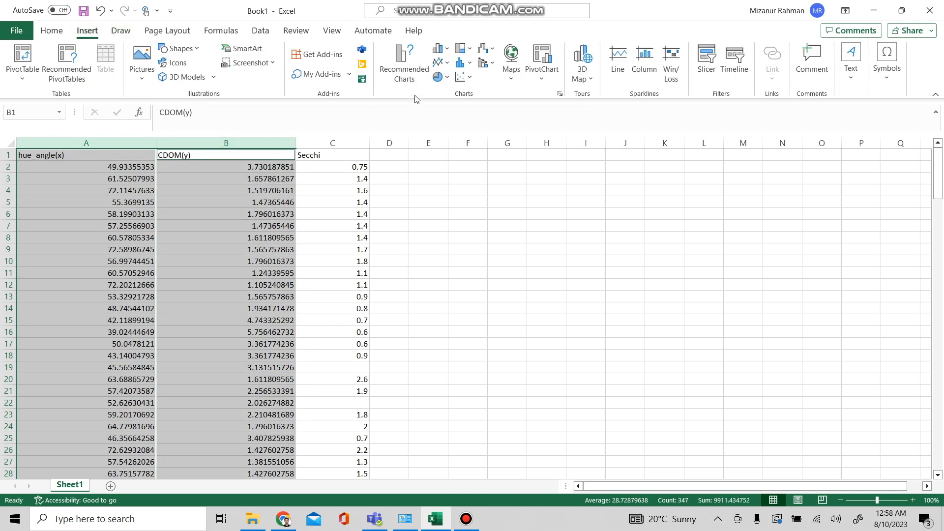
{"action": "left_click", "coordinate": [463, 77]}
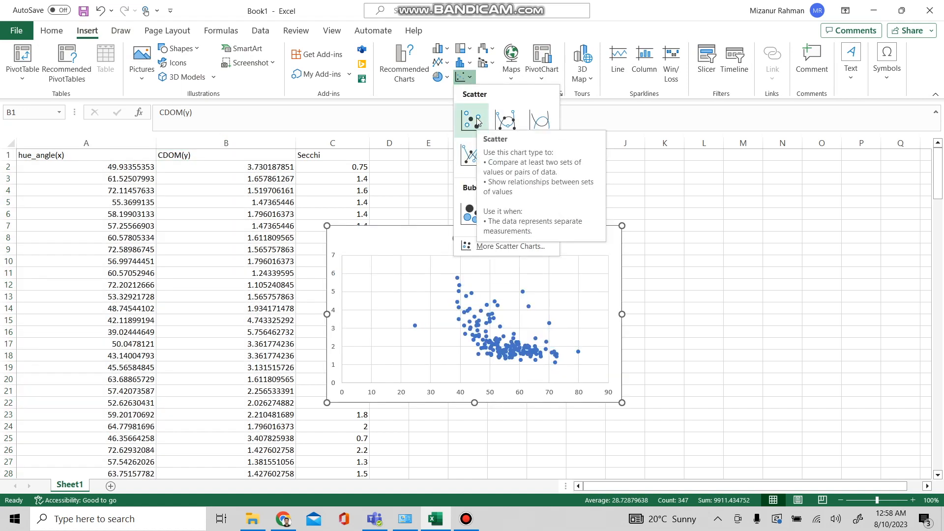
{"action": "left_click", "coordinate": [477, 121]}
{"action": "left_click_drag", "start_coordinate": [520, 231], "coordinate": [643, 177]}
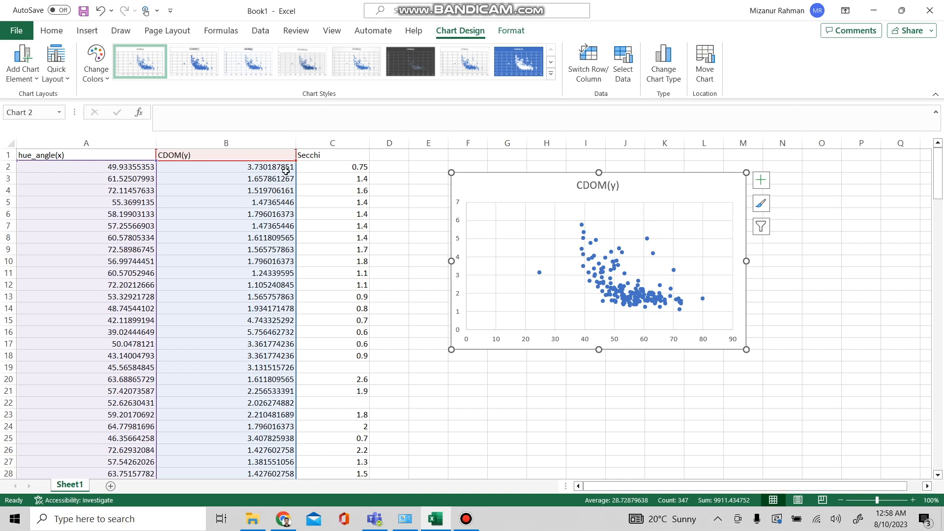
Step: Add primary horizontal and primary vertical axis titles to the chart
{"action": "left_click", "coordinate": [37, 80]}
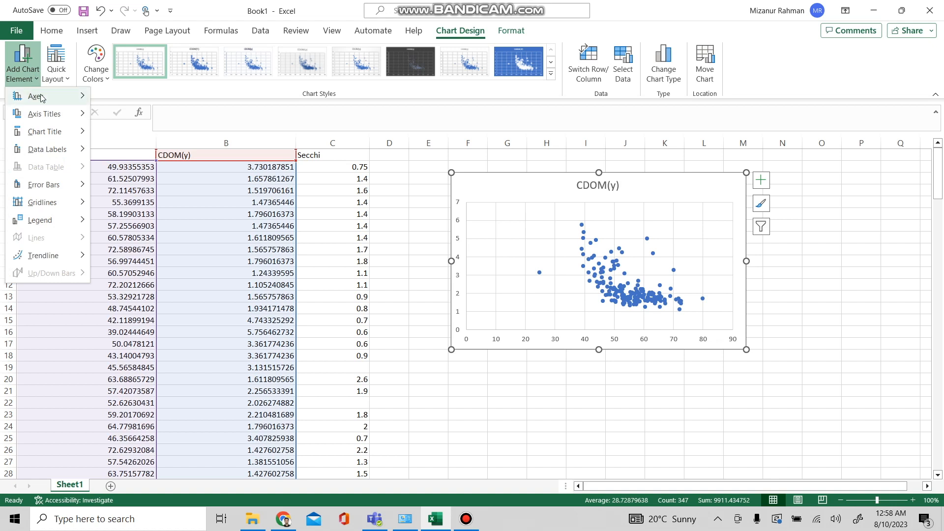
{"action": "mouse_move", "coordinate": [45, 115]}
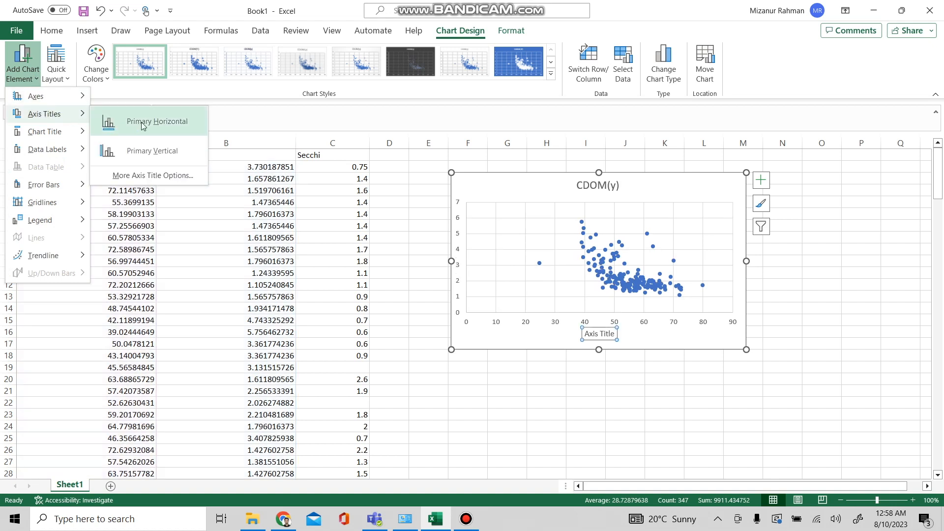
{"action": "left_click", "coordinate": [142, 126]}
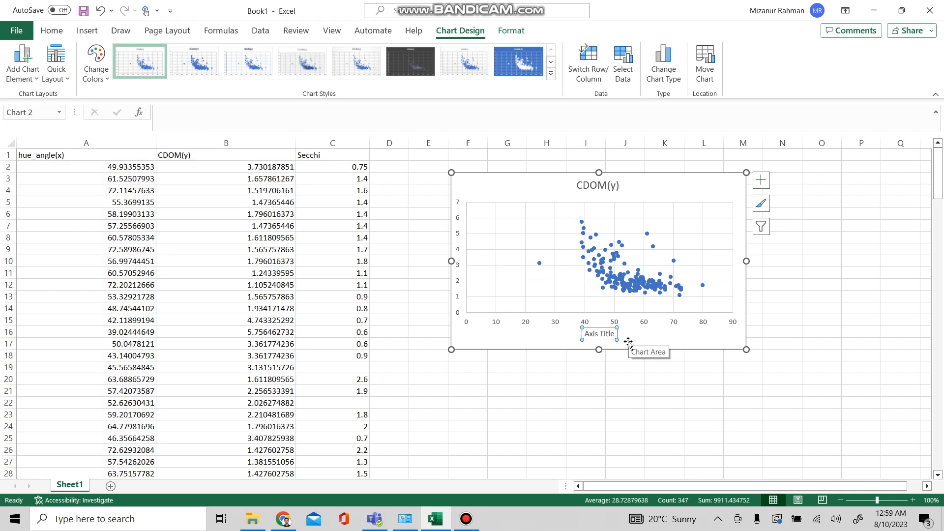
{"action": "left_click", "coordinate": [36, 82]}
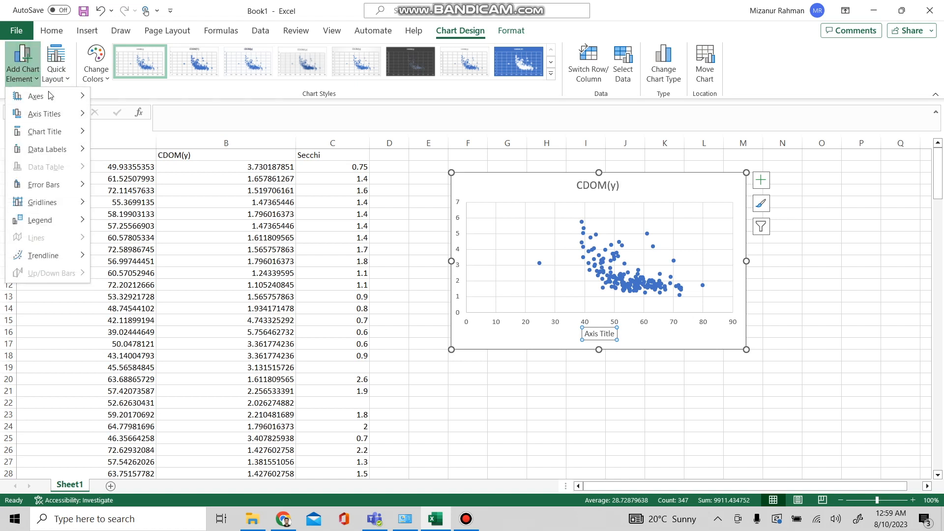
{"action": "mouse_move", "coordinate": [61, 120]}
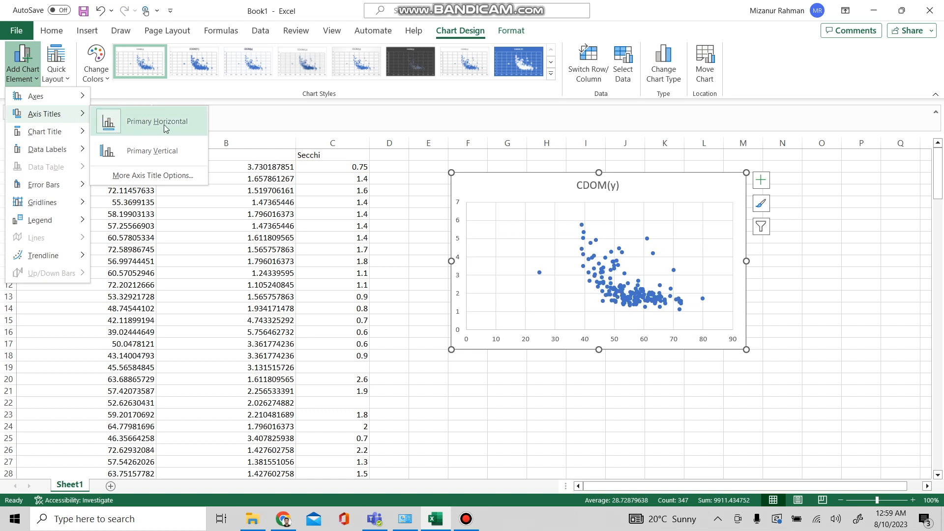
{"action": "left_click", "coordinate": [170, 149]}
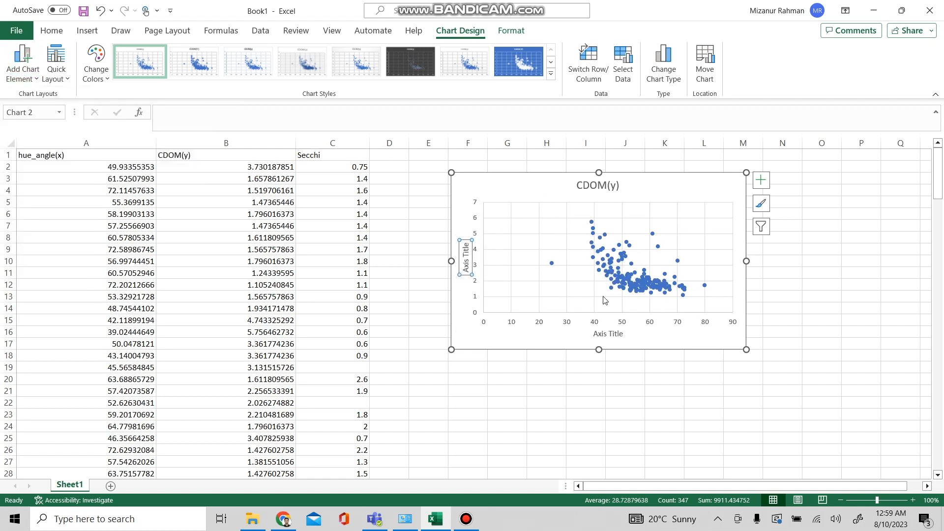
Step: Rename the horizontal axis title to "Hue Angle"
{"action": "left_click", "coordinate": [609, 335]}
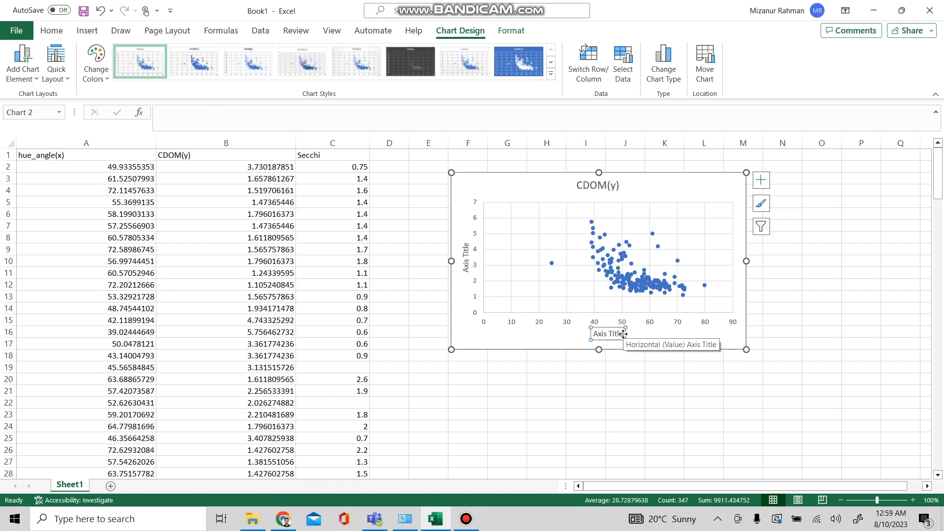
{"action": "left_click", "coordinate": [620, 335]}
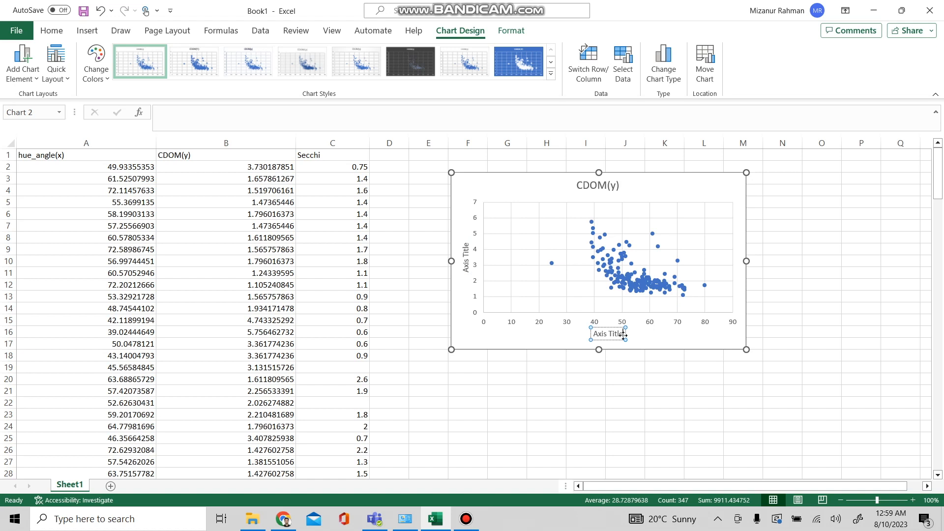
{"action": "key", "text": "BackSpace"}
{"action": "key", "text": "BackSpace"}
{"action": "key", "text": "BackSpace"}
{"action": "key", "text": "BackSpace"}
{"action": "key", "text": "BackSpace"}
{"action": "key", "text": "BackSpace"}
{"action": "key", "text": "BackSpace"}
{"action": "key", "text": "BackSpace"}
{"action": "key", "text": "BackSpace"}
{"action": "key", "text": "BackSpace"}
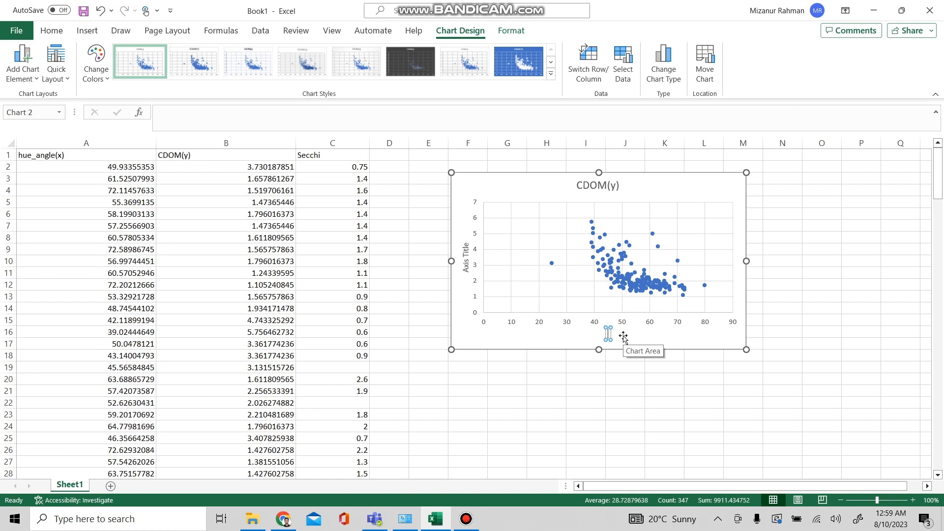
{"action": "type", "text": "Hue Angle"}
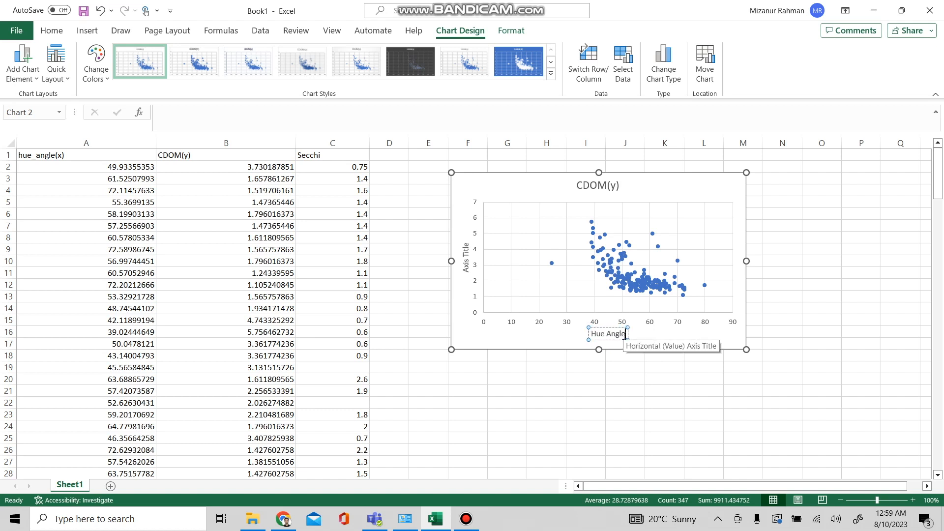
Step: Rename the vertical axis title to "CDOM"
{"action": "left_click", "coordinate": [467, 267]}
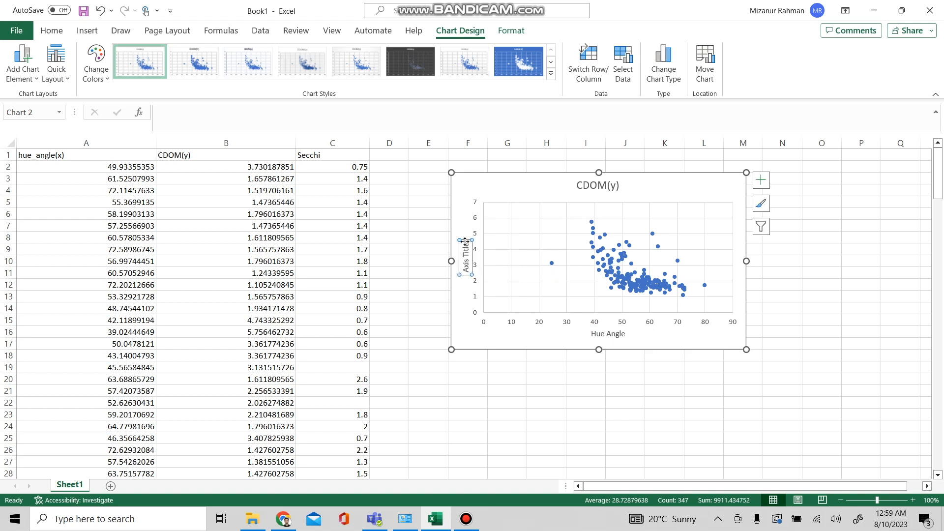
{"action": "left_click", "coordinate": [466, 246]}
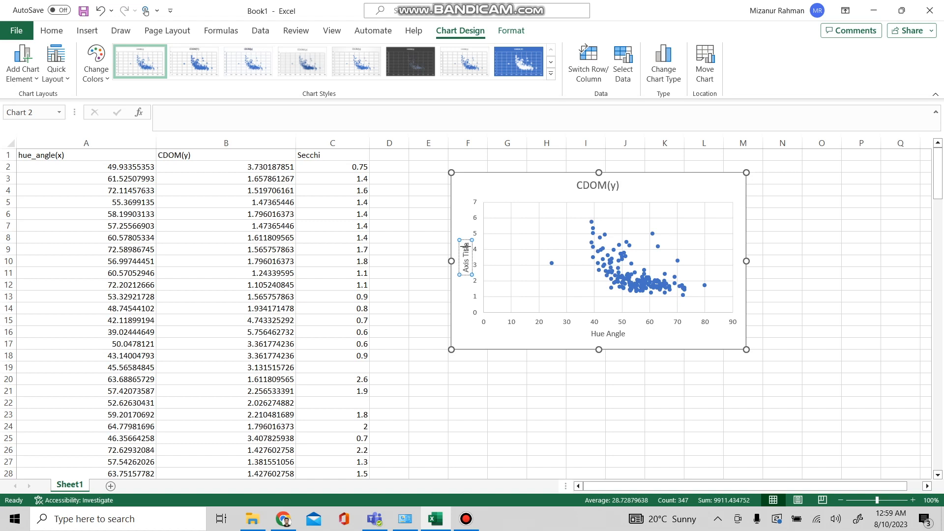
{"action": "key", "text": "BackSpace"}
{"action": "key", "text": "BackSpace"}
{"action": "key", "text": "BackSpace"}
{"action": "key", "text": "BackSpace"}
{"action": "key", "text": "BackSpace"}
{"action": "key", "text": "BackSpace"}
{"action": "key", "text": "BackSpace"}
{"action": "key", "text": "BackSpace"}
{"action": "key", "text": "BackSpace"}
{"action": "key", "text": "BackSpace"}
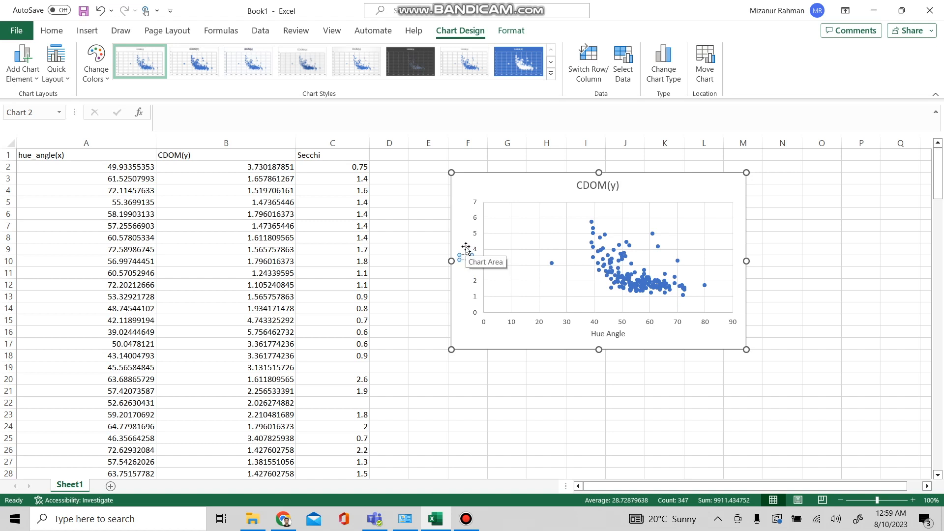
{"action": "type", "text": "CDOM"}
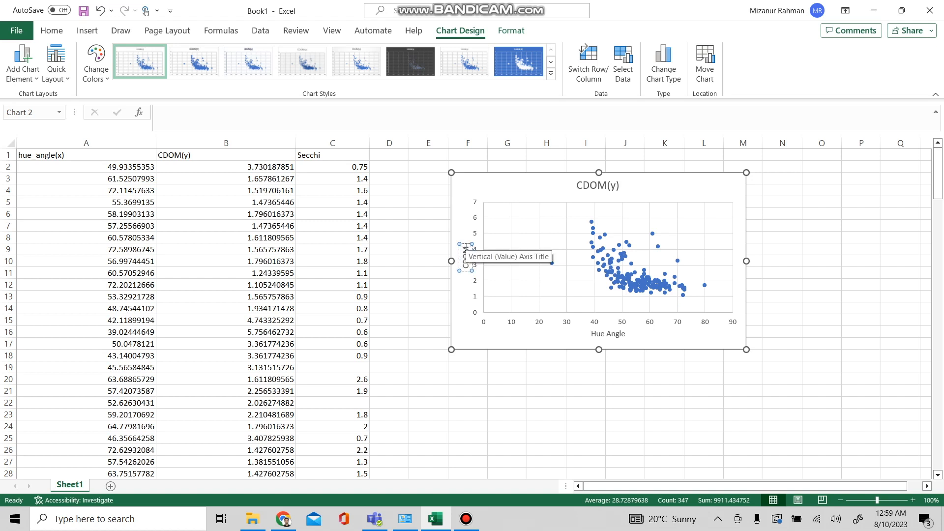
{"action": "left_click", "coordinate": [475, 336]}
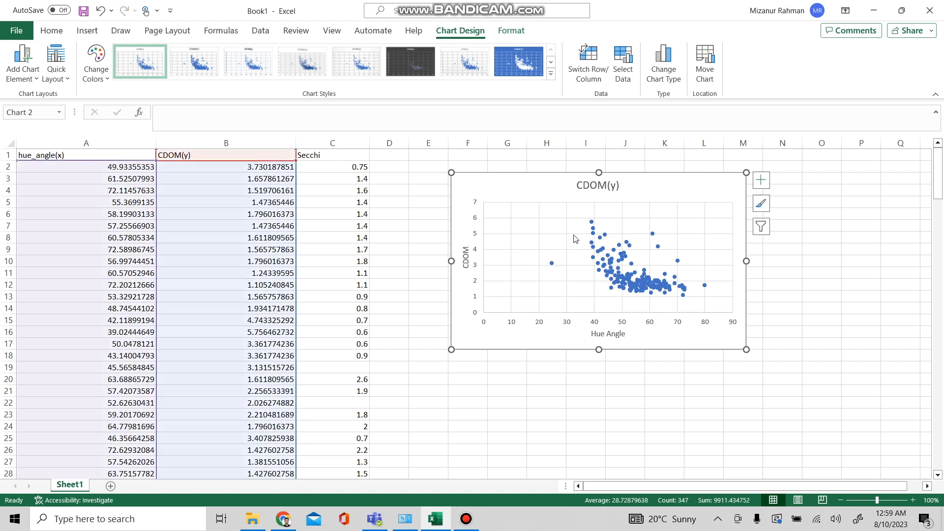
Step: Change the chart title to "Linear Regression: Hue angle vs CDOM"
{"action": "left_click", "coordinate": [604, 190]}
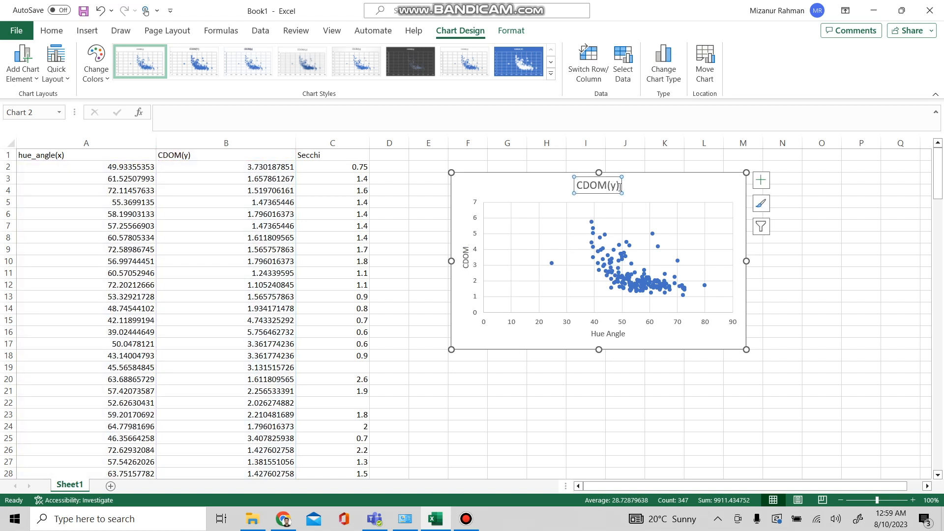
{"action": "left_click", "coordinate": [620, 188]}
{"action": "key", "text": "BackSpace"}
{"action": "key", "text": "BackSpace"}
{"action": "key", "text": "BackSpace"}
{"action": "key", "text": "BackSpace"}
{"action": "key", "text": "BackSpace"}
{"action": "key", "text": "BackSpace"}
{"action": "key", "text": "BackSpace"}
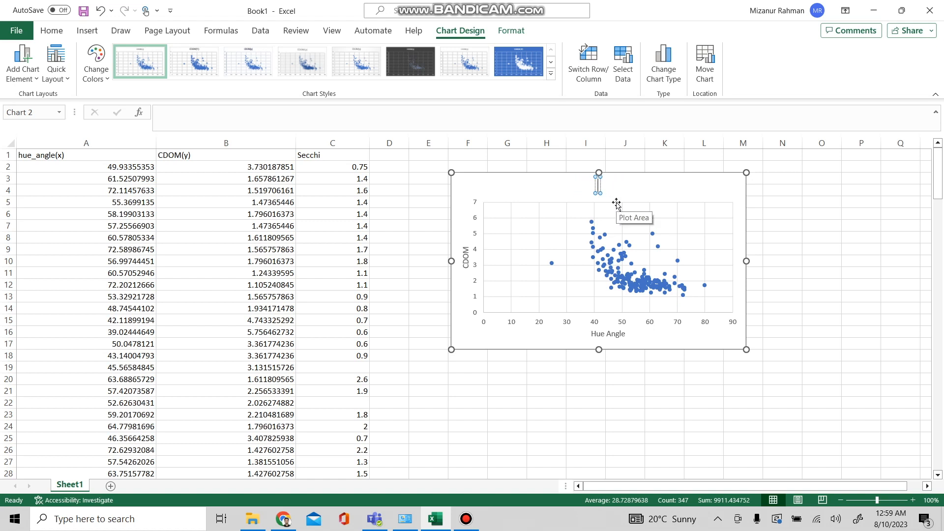
{"action": "type", "text": "Linear Regre"}
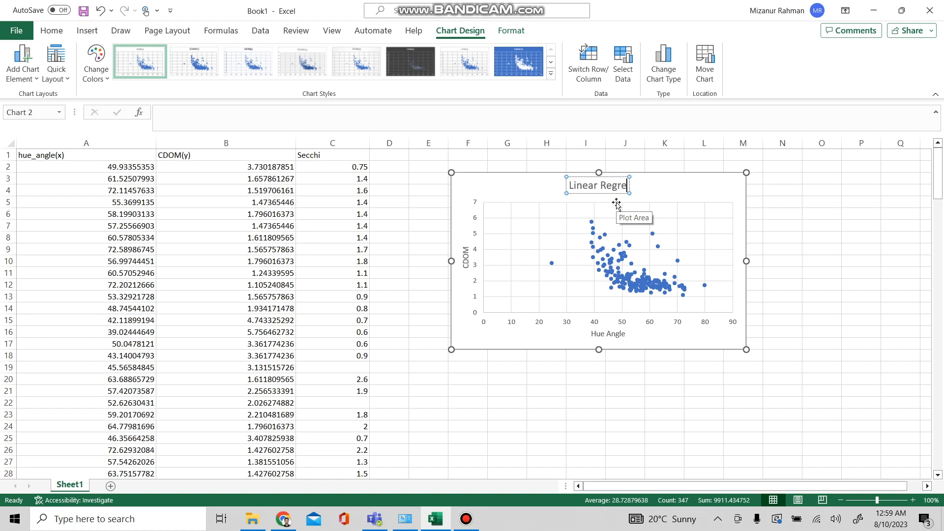
{"action": "type", "text": "ssion"}
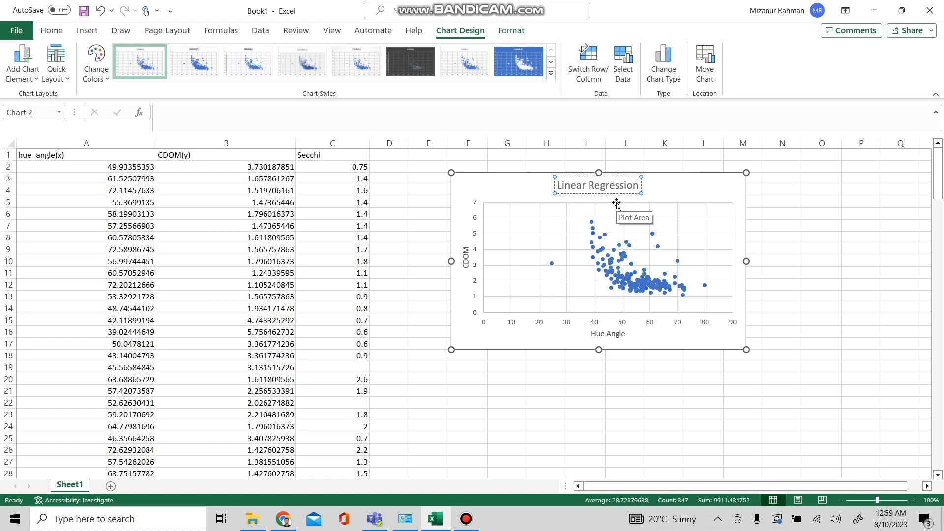
{"action": "type", "text": ": H"}
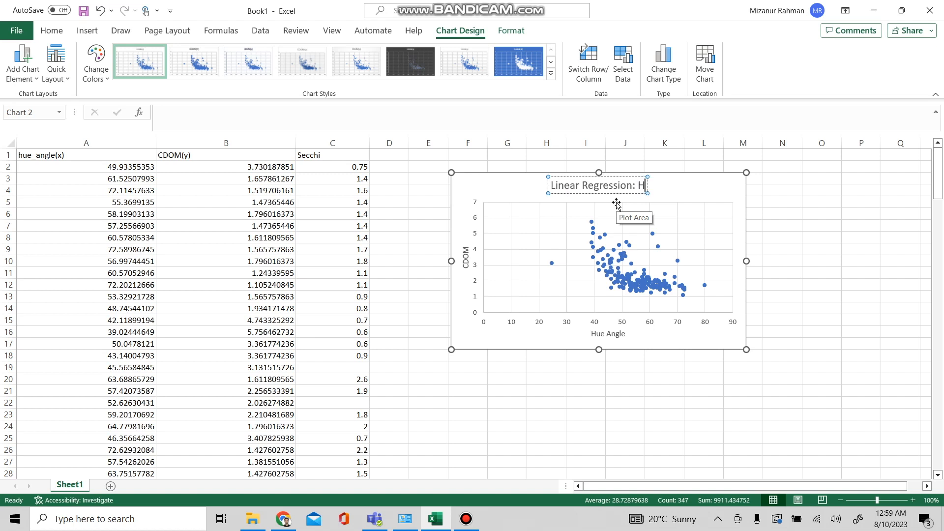
{"action": "type", "text": "ue ang"}
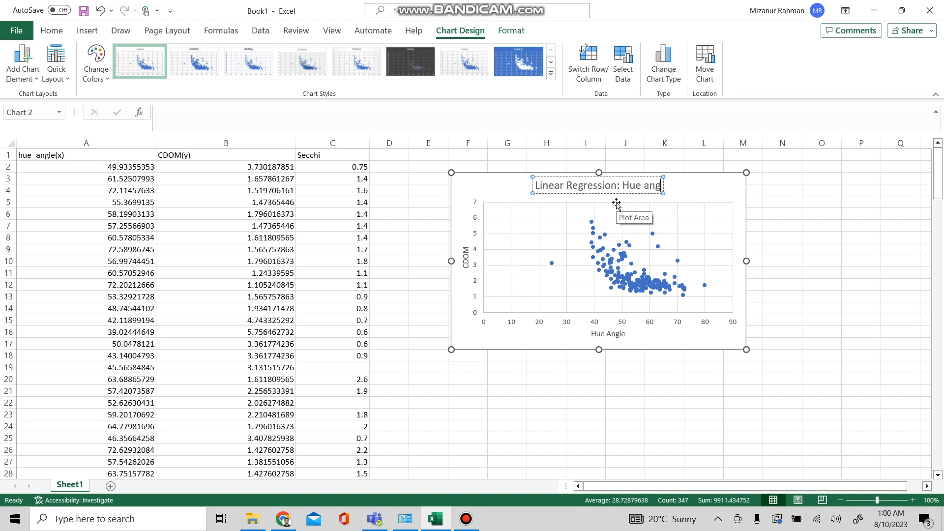
{"action": "type", "text": "le vs"}
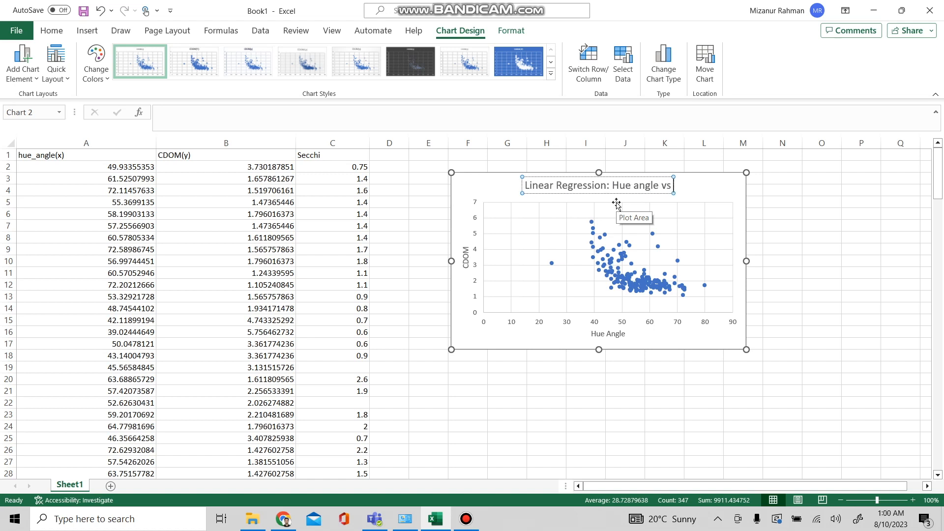
{"action": "type", "text": " CDOM"}
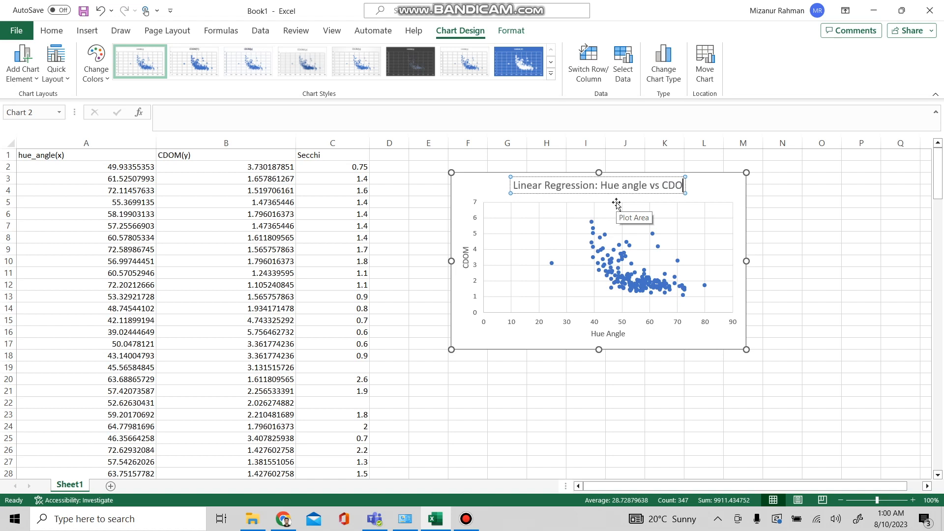
{"action": "key", "text": "Return"}
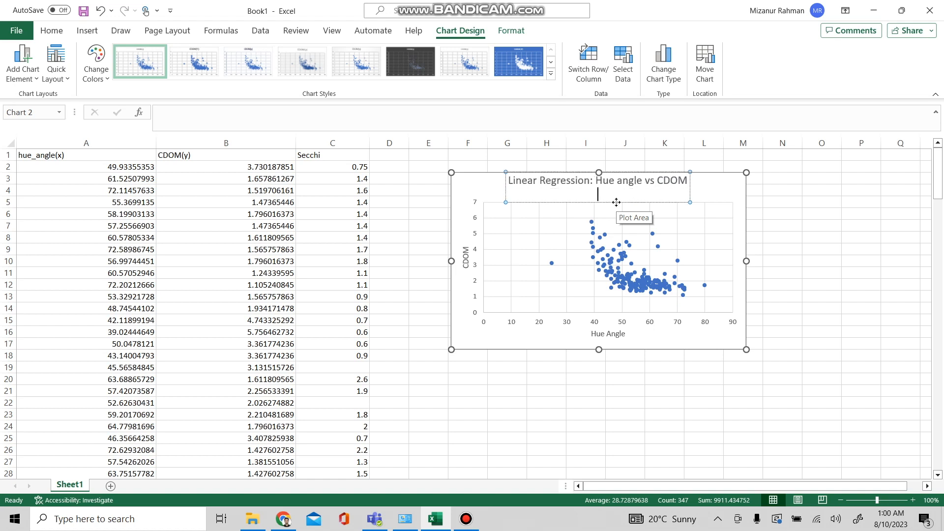
{"action": "left_click", "coordinate": [710, 194]}
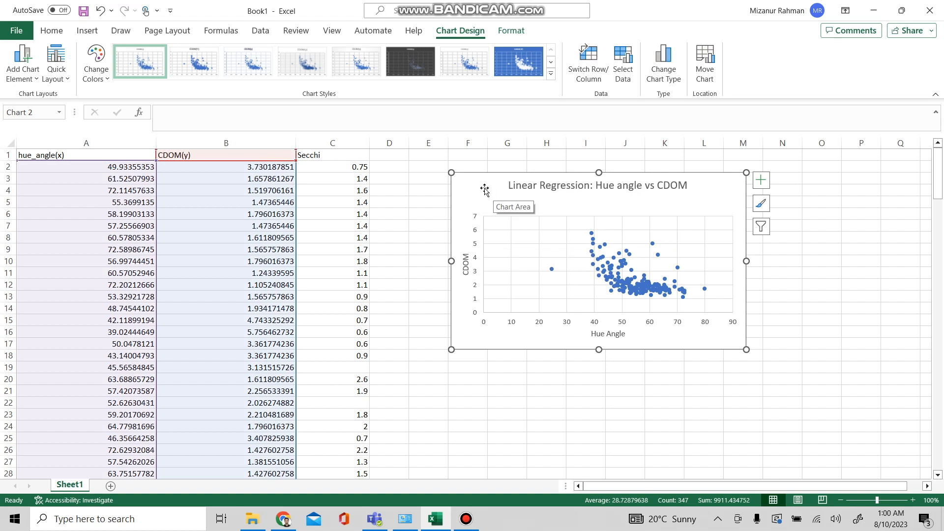
Step: Shift the chart slightly and enlarge it taller and wider
{"action": "left_click_drag", "start_coordinate": [486, 190], "coordinate": [478, 188]}
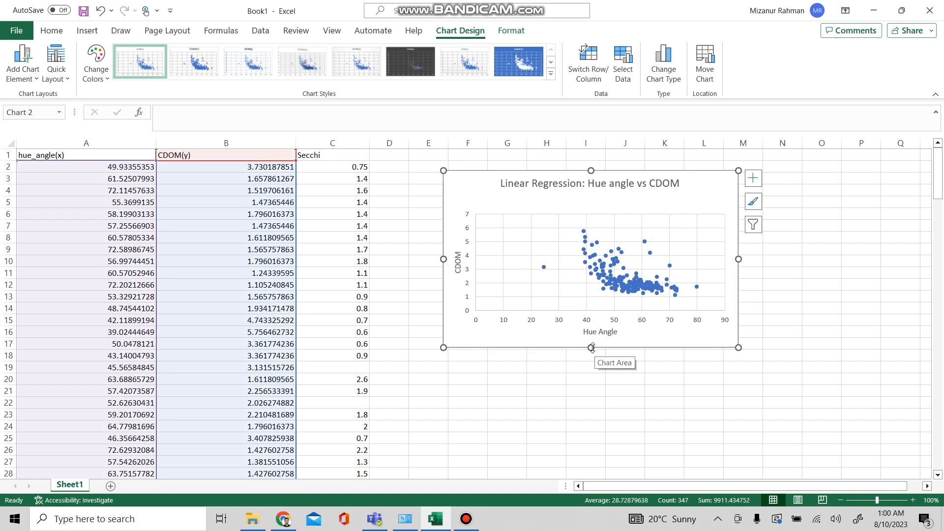
{"action": "left_click_drag", "start_coordinate": [592, 348], "coordinate": [592, 409]}
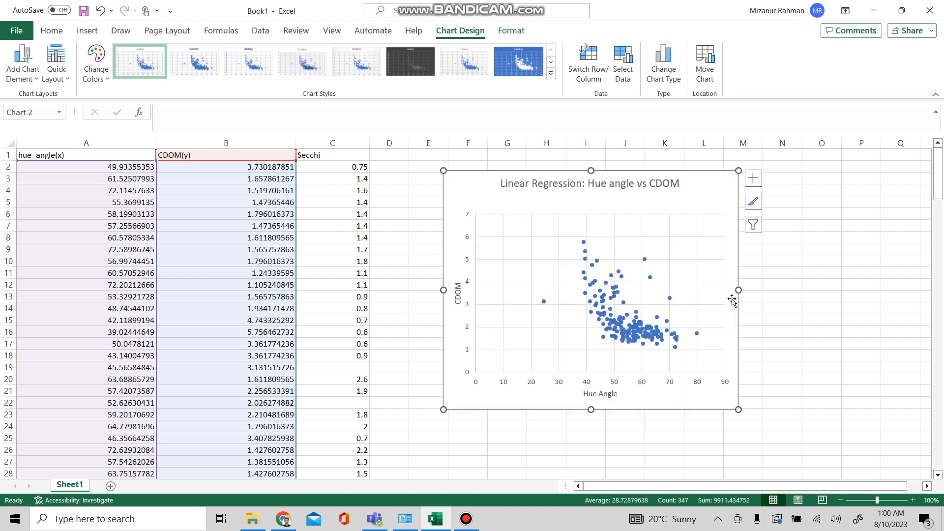
{"action": "left_click_drag", "start_coordinate": [741, 290], "coordinate": [786, 288]}
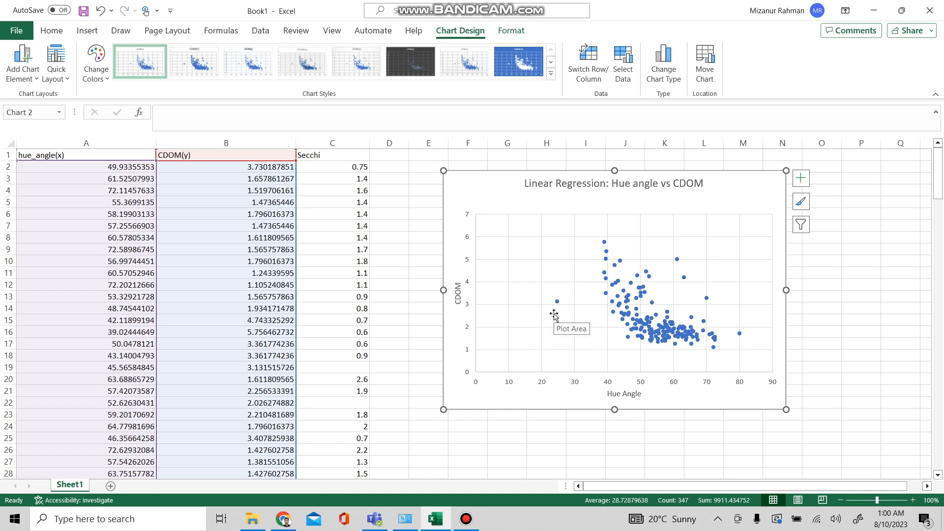
Step: Set the horizontal axis minimum bound to 20
{"action": "mouse_move", "coordinate": [556, 305]}
{"action": "left_click", "coordinate": [510, 386]}
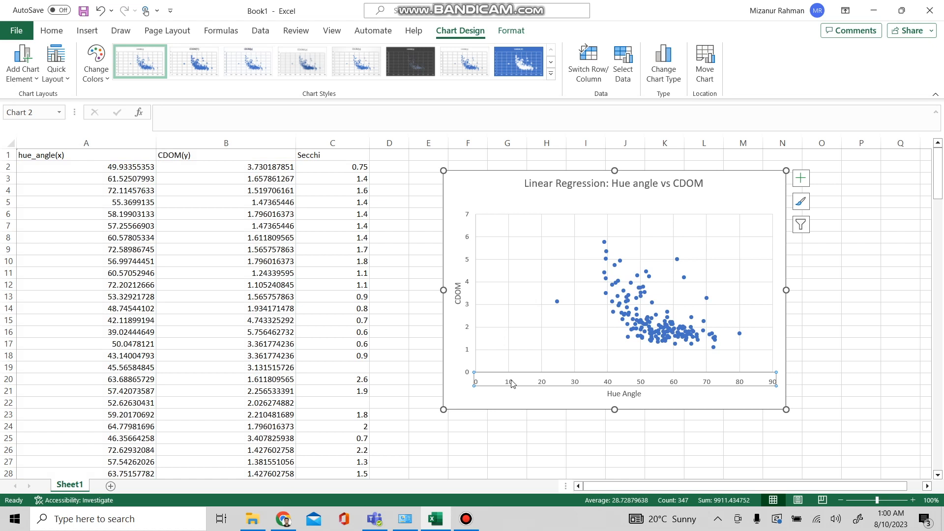
{"action": "right_click", "coordinate": [511, 380]}
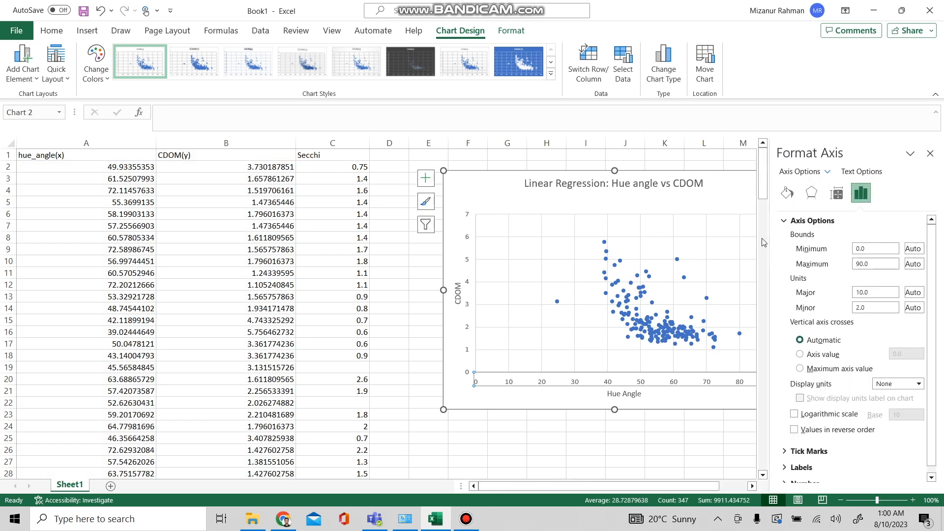
{"action": "left_click", "coordinate": [870, 250]}
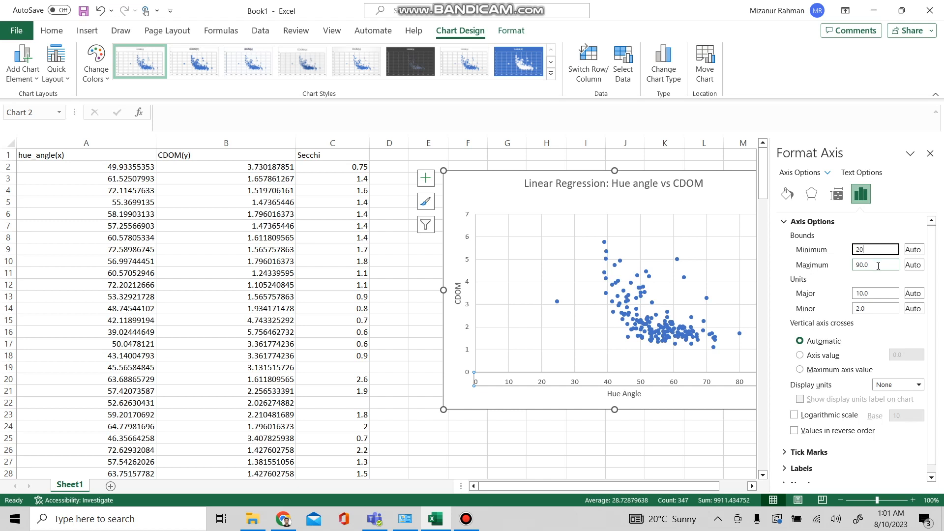
{"action": "key", "text": "Return"}
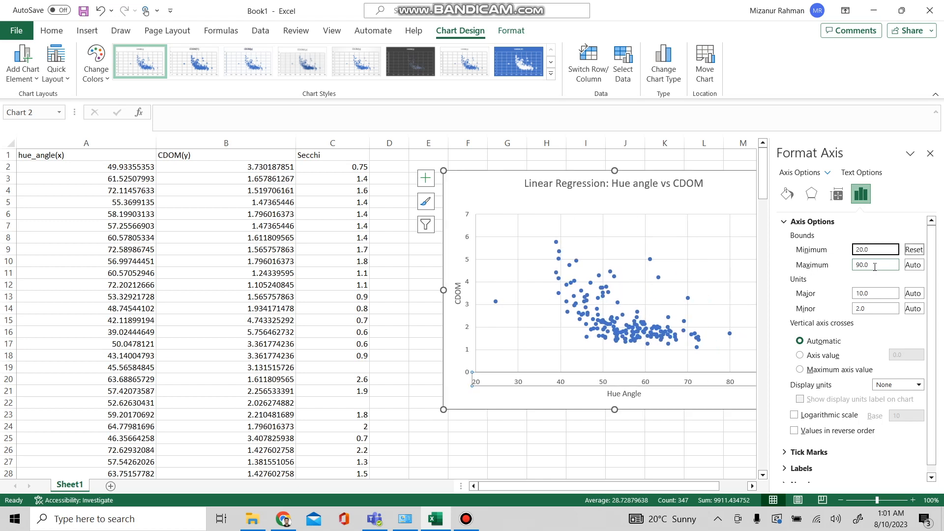
Step: Move the chart to the left, closer to the data columns
{"action": "left_click", "coordinate": [496, 181]}
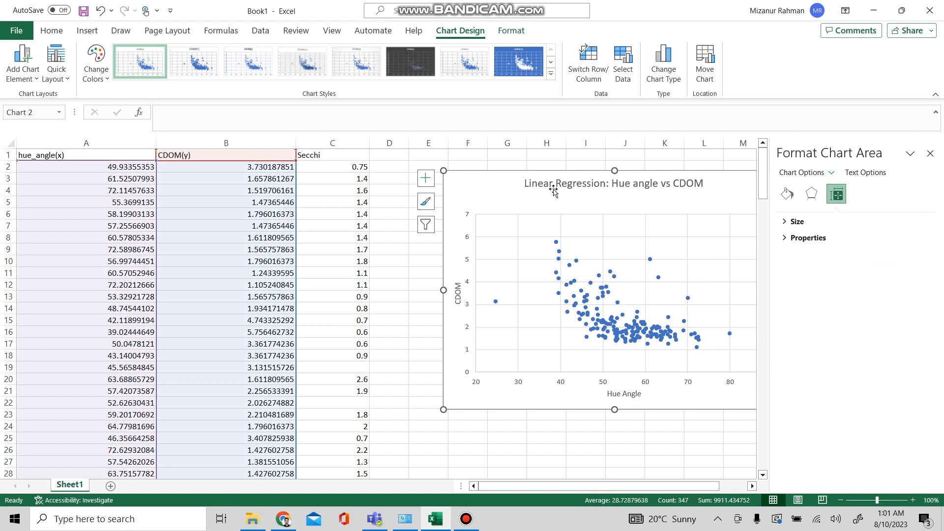
{"action": "left_click_drag", "start_coordinate": [496, 183], "coordinate": [427, 179]}
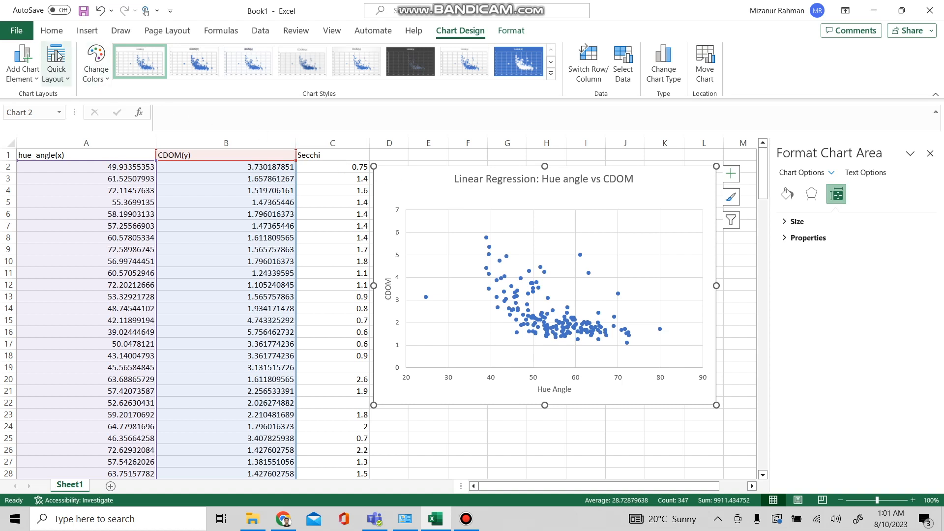
Step: Apply Quick Layout 9 to add a linear trendline with its equation and R² value
{"action": "left_click", "coordinate": [36, 79]}
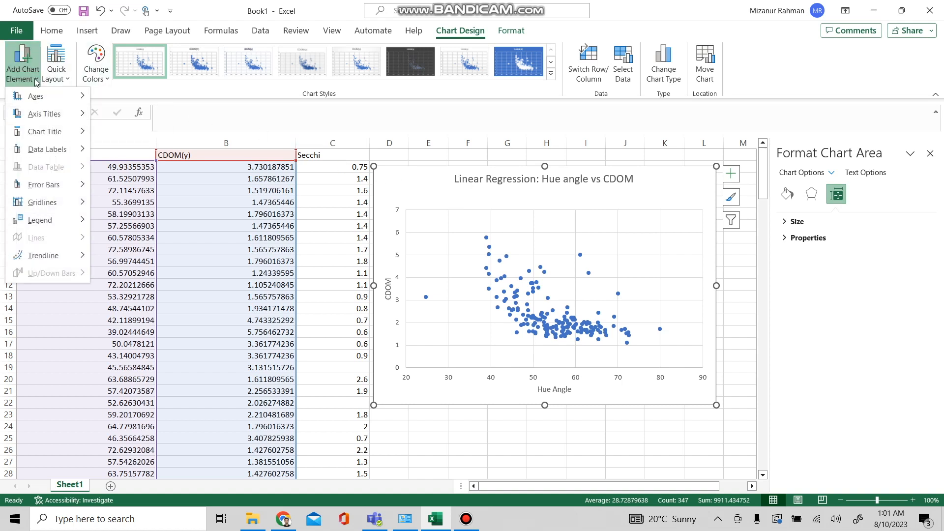
{"action": "left_click", "coordinate": [69, 80]}
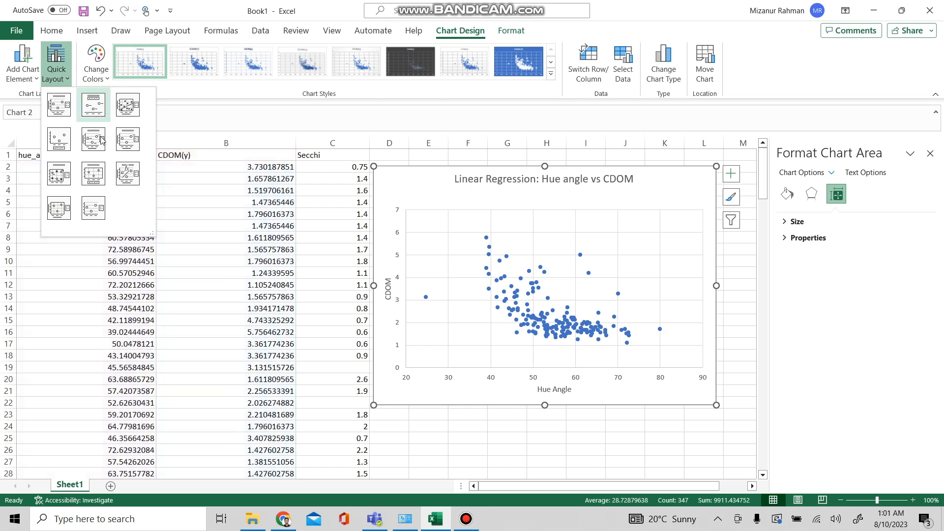
{"action": "left_click", "coordinate": [126, 176]}
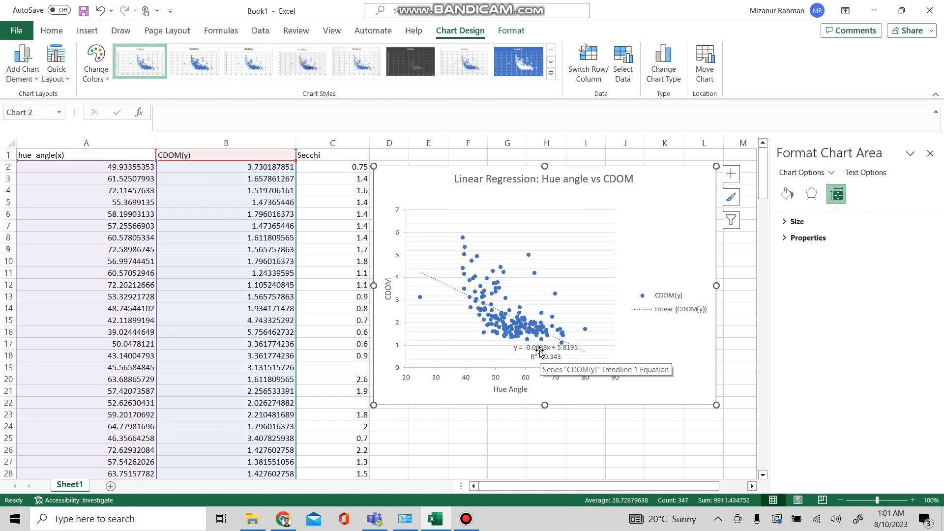
Step: Move the trendline equation label to the upper right of the plot and delete the legend
{"action": "left_click_drag", "start_coordinate": [541, 355], "coordinate": [563, 231]}
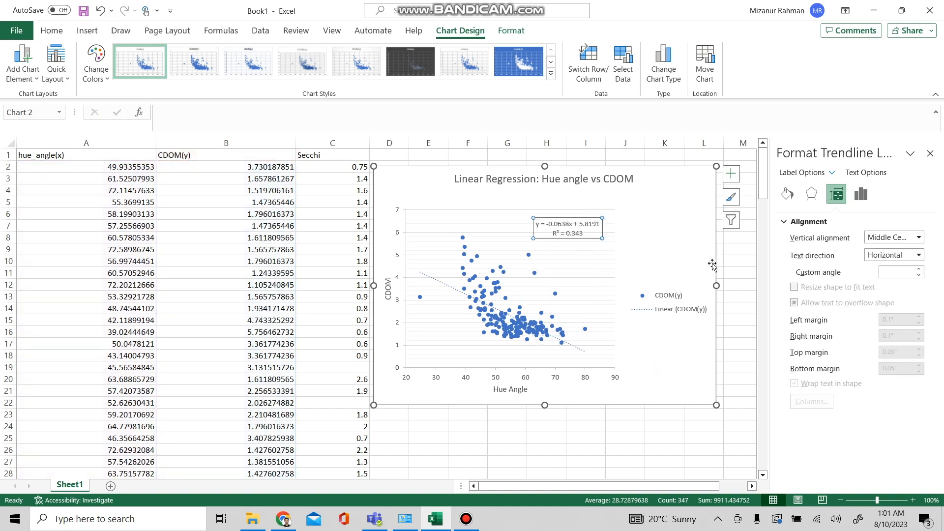
{"action": "left_click", "coordinate": [679, 299]}
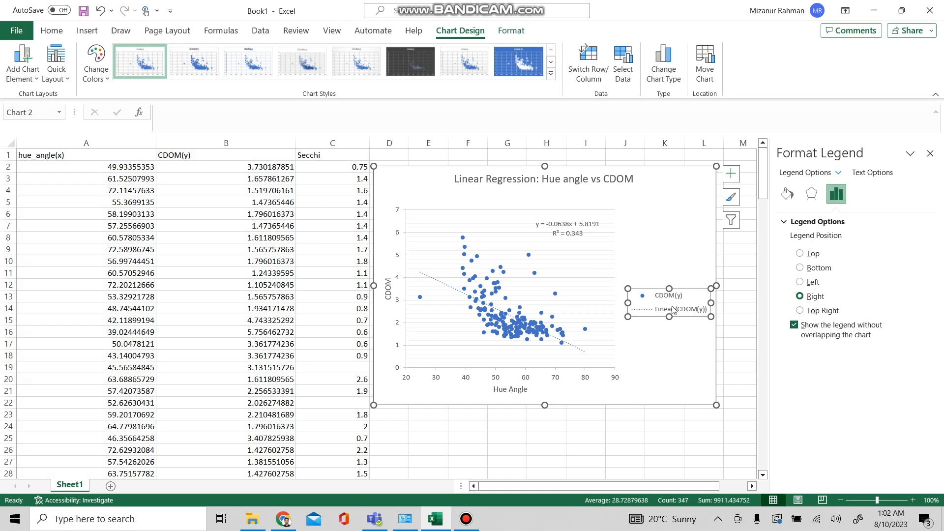
{"action": "key", "text": "Delete"}
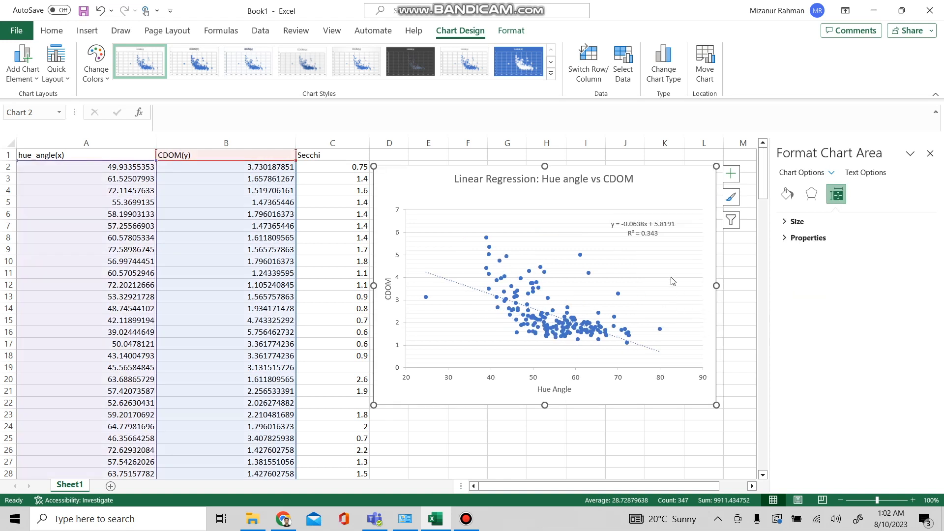
Step: Set the trendline equation label's font size to 12
{"action": "left_click", "coordinate": [633, 227]}
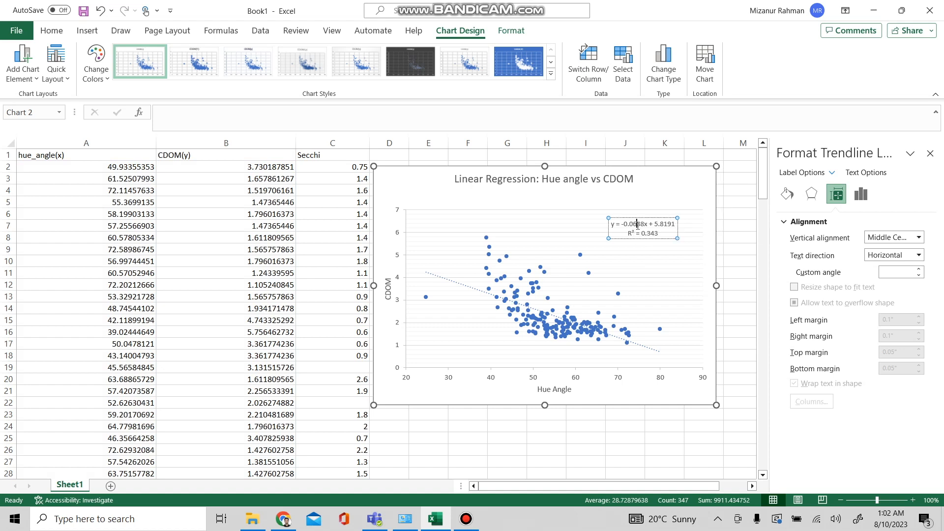
{"action": "left_click", "coordinate": [55, 31]}
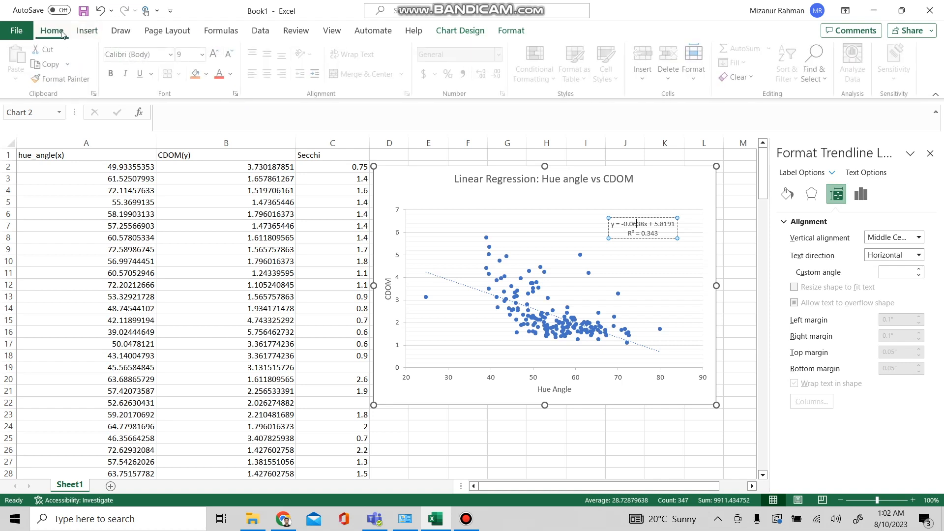
{"action": "left_click", "coordinate": [202, 55]}
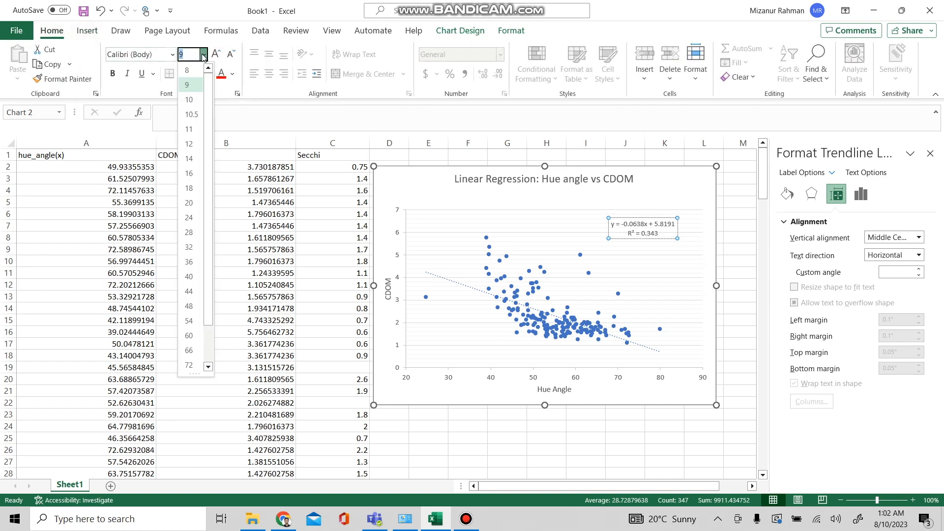
{"action": "left_click", "coordinate": [191, 129]}
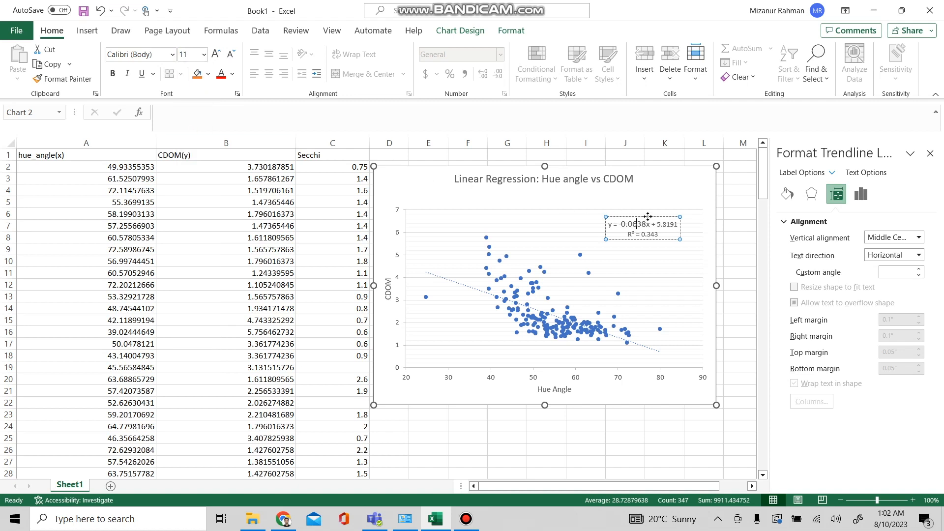
{"action": "left_click", "coordinate": [683, 197]}
{"action": "left_click", "coordinate": [632, 229]}
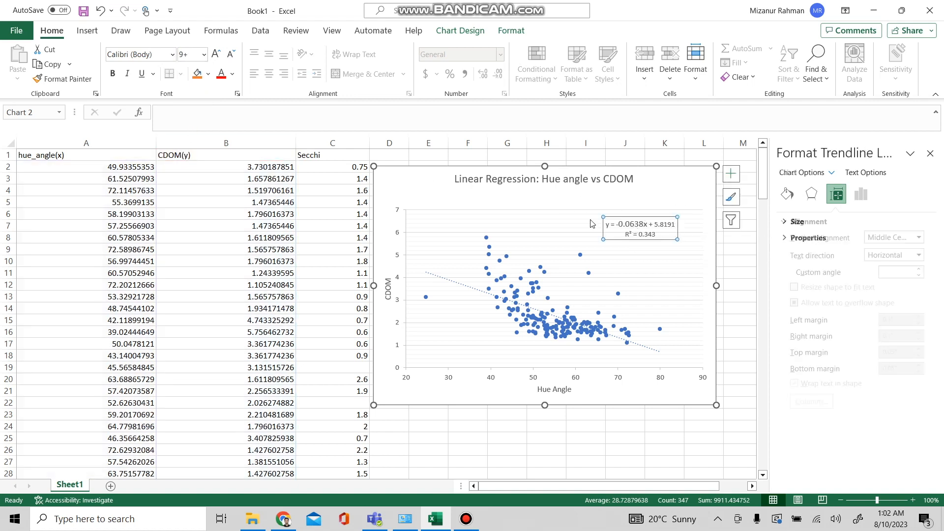
{"action": "left_click", "coordinate": [203, 54]}
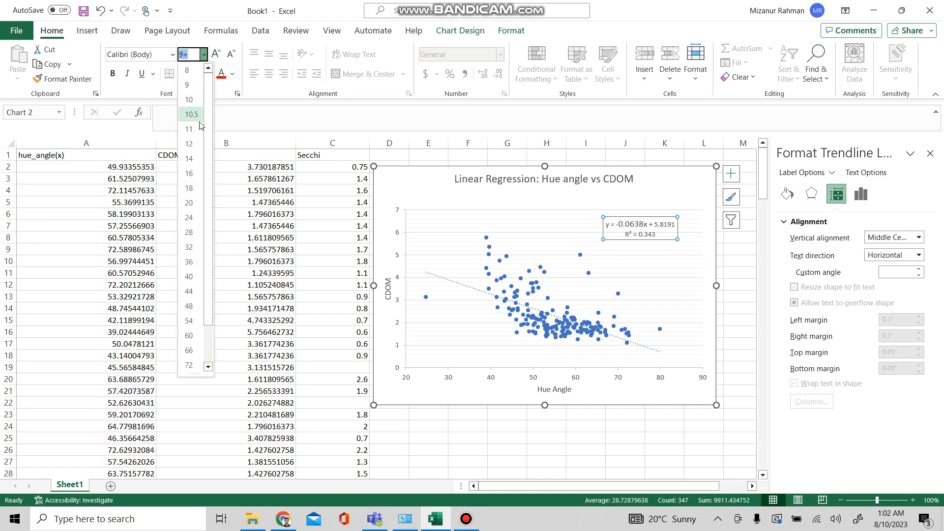
{"action": "left_click", "coordinate": [196, 129]}
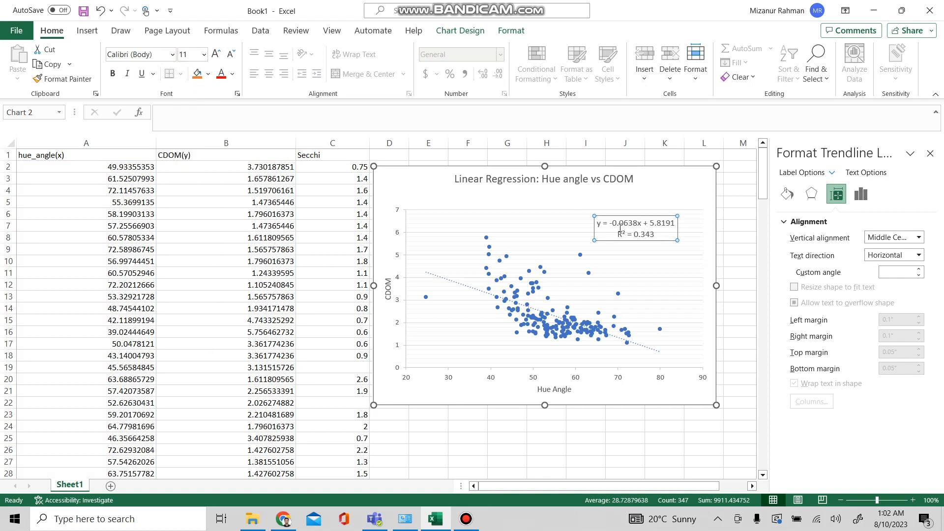
{"action": "double_click", "coordinate": [620, 228]}
{"action": "key", "text": "Left"}
{"action": "left_click", "coordinate": [203, 55]}
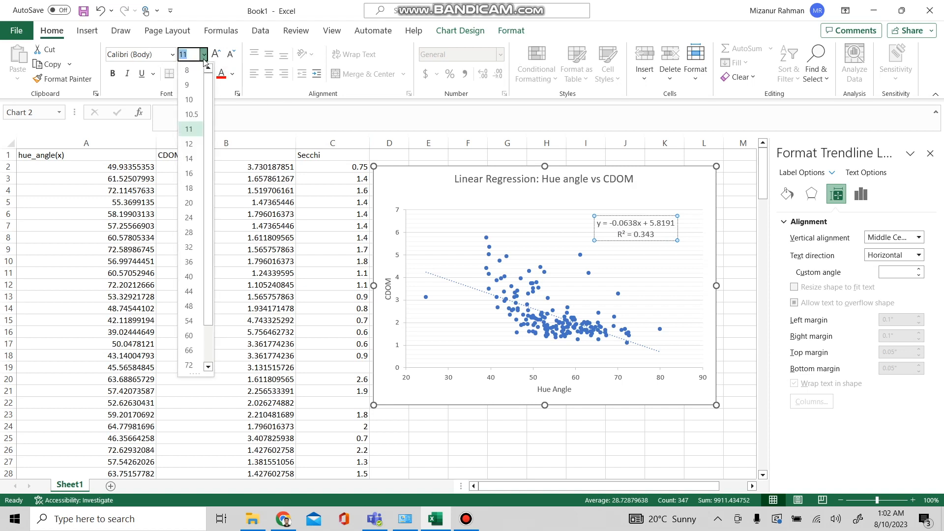
{"action": "left_click", "coordinate": [191, 144]}
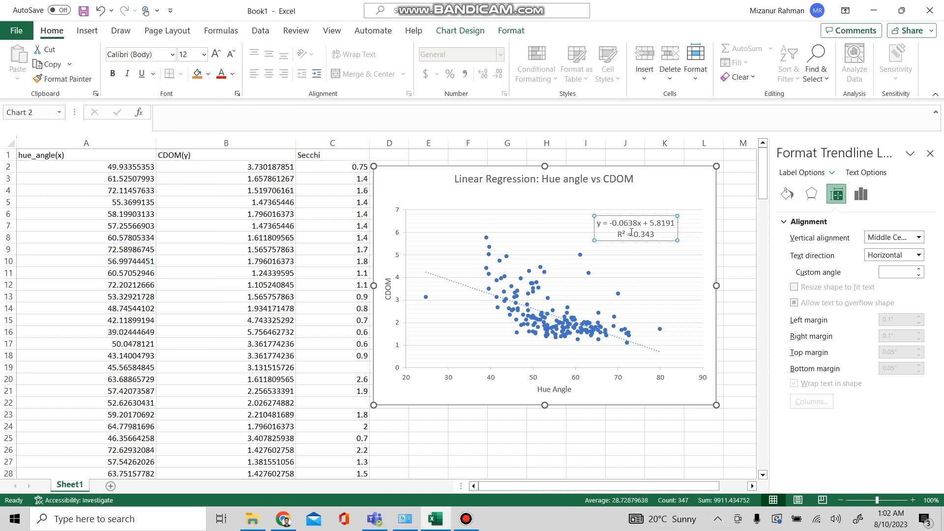
{"action": "left_click", "coordinate": [691, 239]}
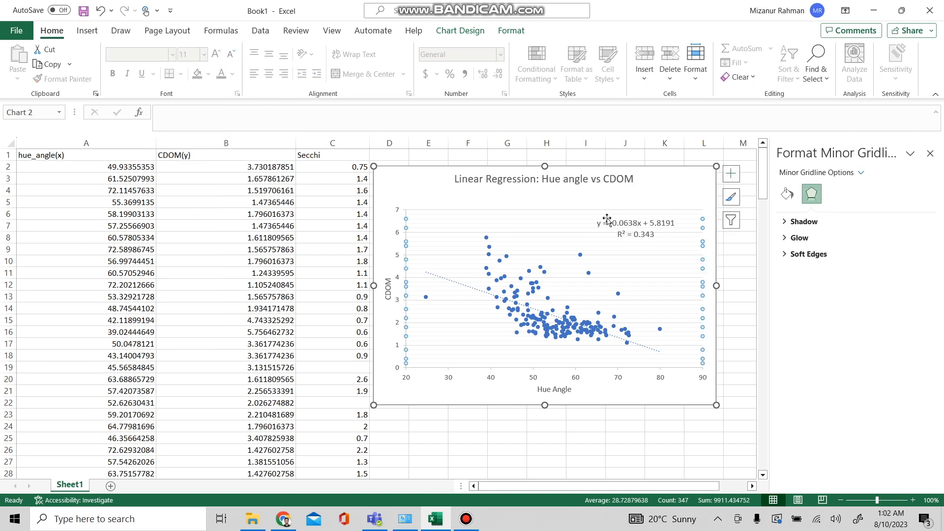
{"action": "left_click", "coordinate": [638, 229]}
{"action": "left_click", "coordinate": [614, 219]}
{"action": "left_click_drag", "start_coordinate": [644, 215], "coordinate": [458, 212]}
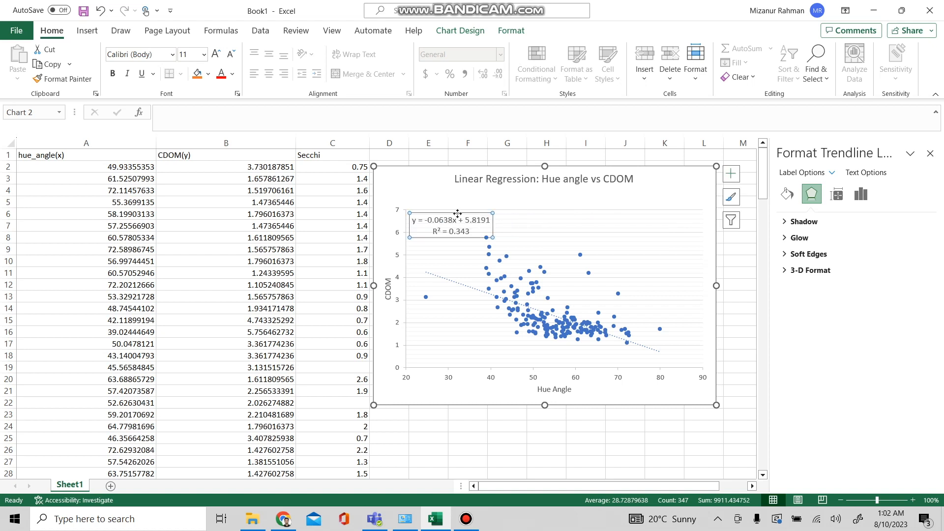
{"action": "left_click_drag", "start_coordinate": [457, 213], "coordinate": [650, 217]}
Step: Format the trendline as a solid red line
{"action": "left_click", "coordinate": [645, 278]}
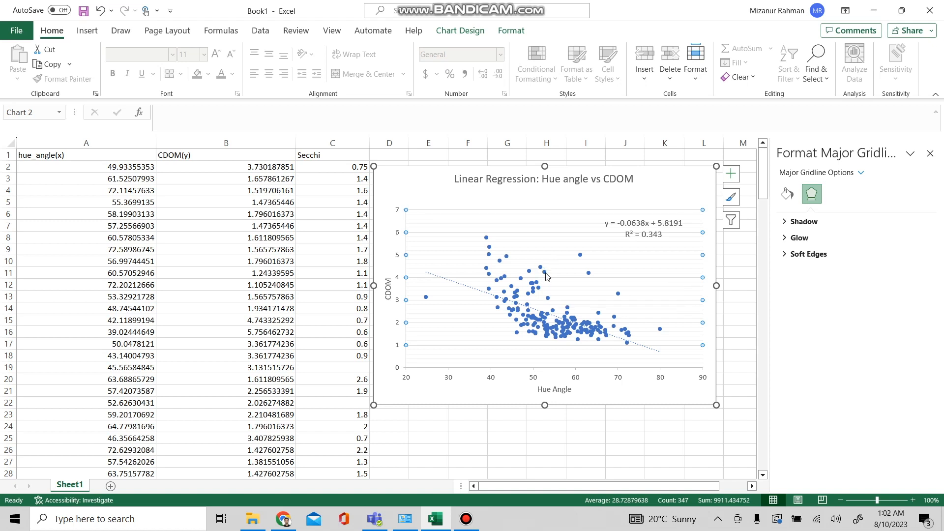
{"action": "left_click", "coordinate": [461, 287]}
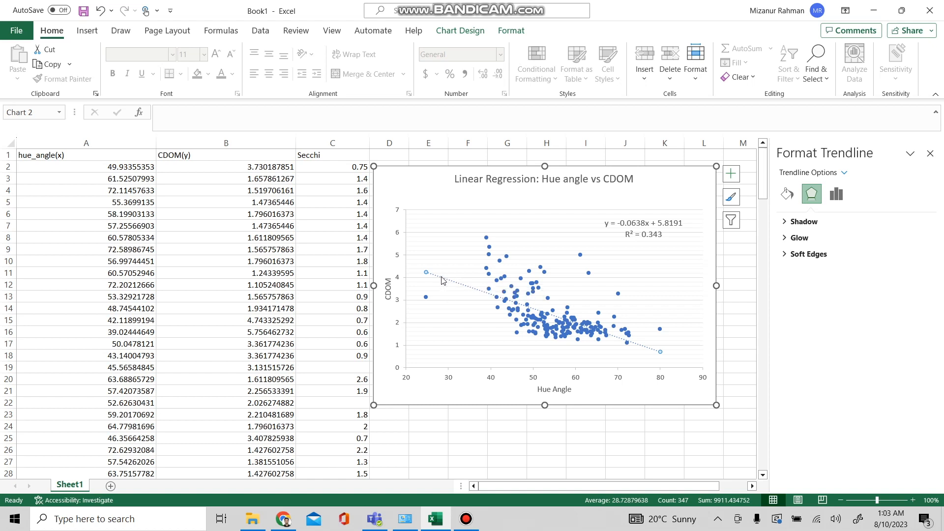
{"action": "double_click", "coordinate": [441, 276]}
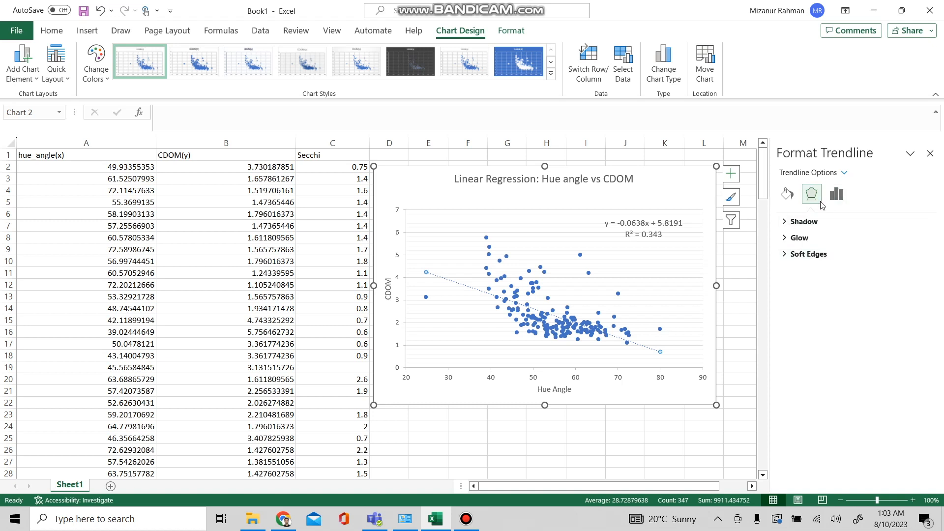
{"action": "left_click", "coordinate": [837, 194]}
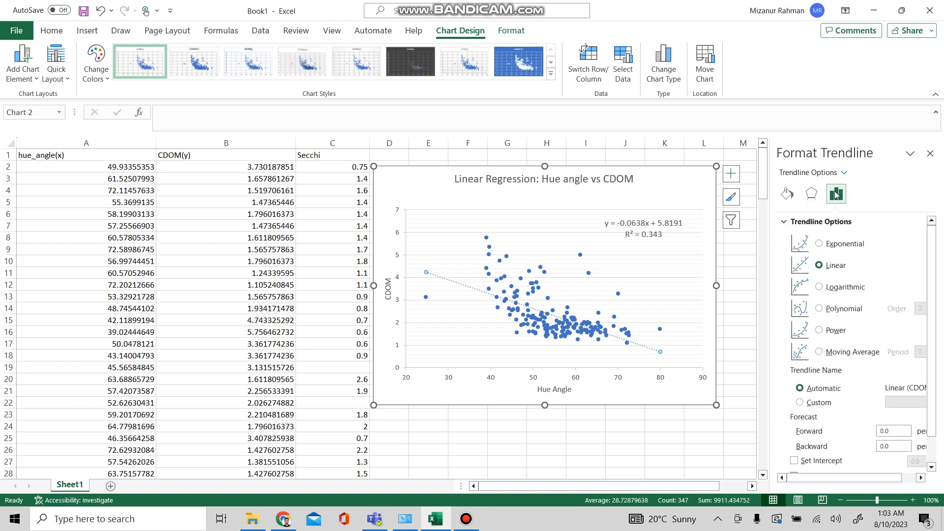
{"action": "left_click", "coordinate": [787, 194]}
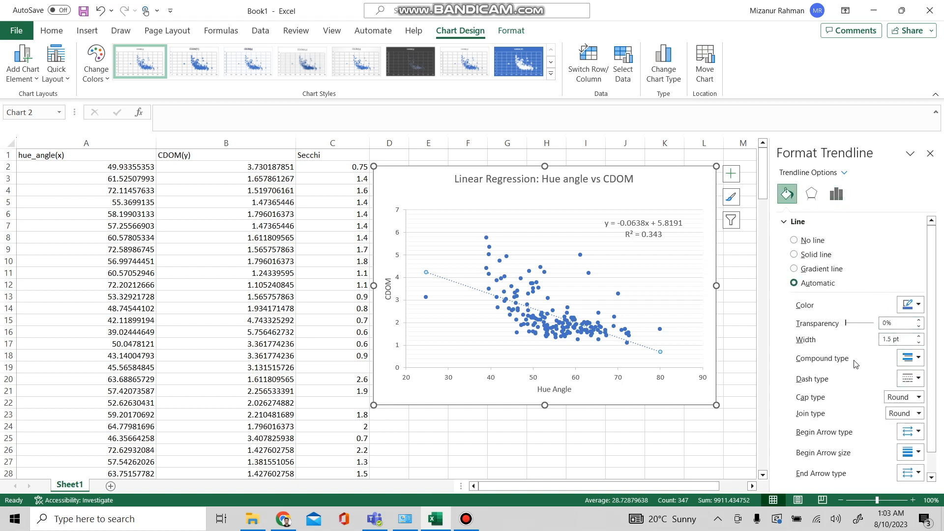
{"action": "left_click", "coordinate": [918, 382]}
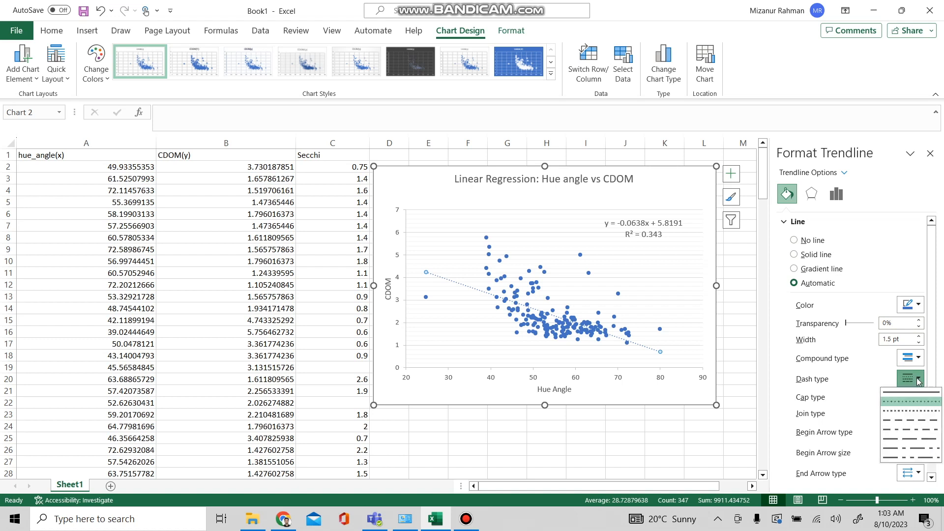
{"action": "left_click", "coordinate": [906, 392]}
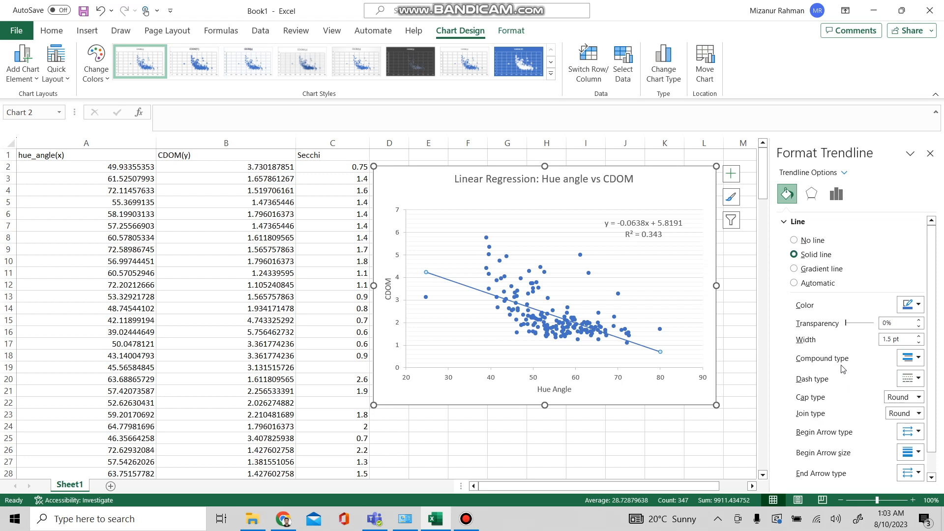
{"action": "left_click", "coordinate": [918, 308]}
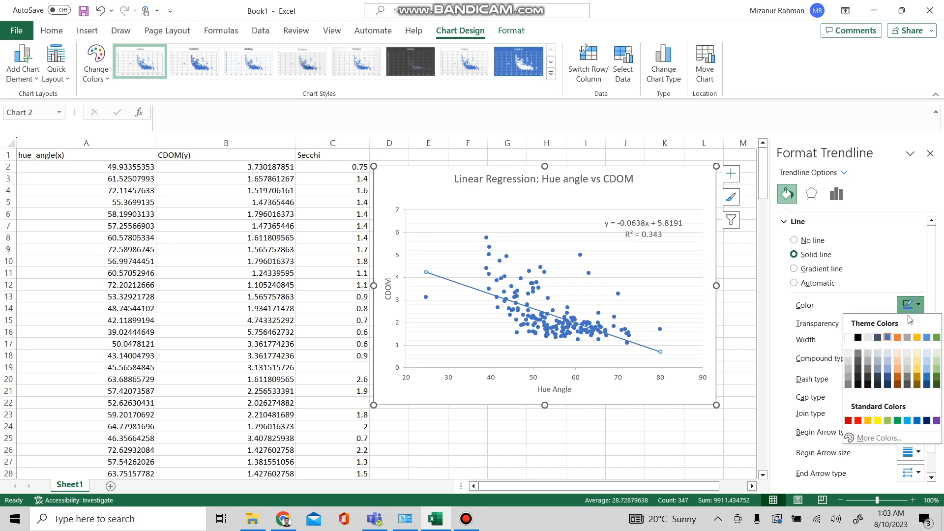
{"action": "left_click", "coordinate": [859, 422]}
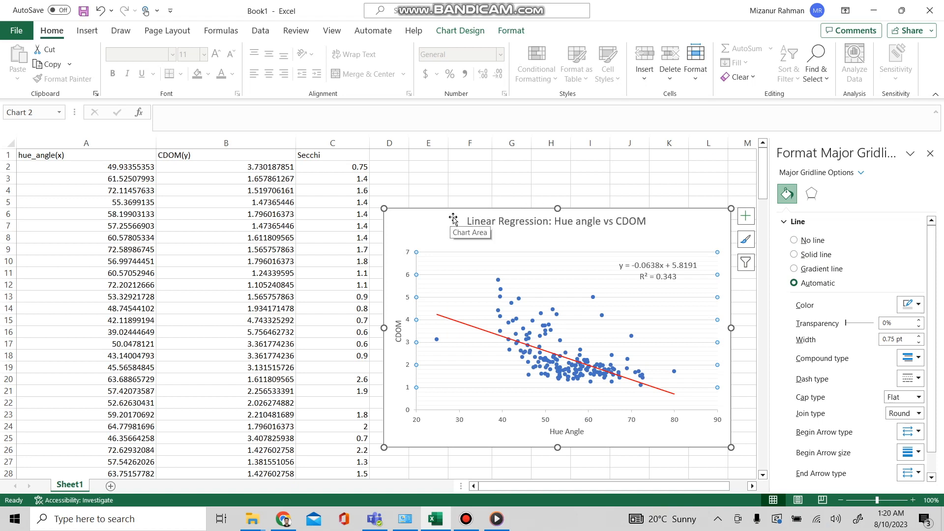
Step: Move the chart slightly down and to the right, then deselect it
{"action": "mouse_move", "coordinate": [453, 220]}
{"action": "left_mouse_down"}
{"action": "mouse_move", "coordinate": [450, 192]}
{"action": "mouse_move", "coordinate": [452, 239]}
{"action": "mouse_move", "coordinate": [446, 229]}
{"action": "mouse_move", "coordinate": [461, 230]}
{"action": "left_mouse_up"}
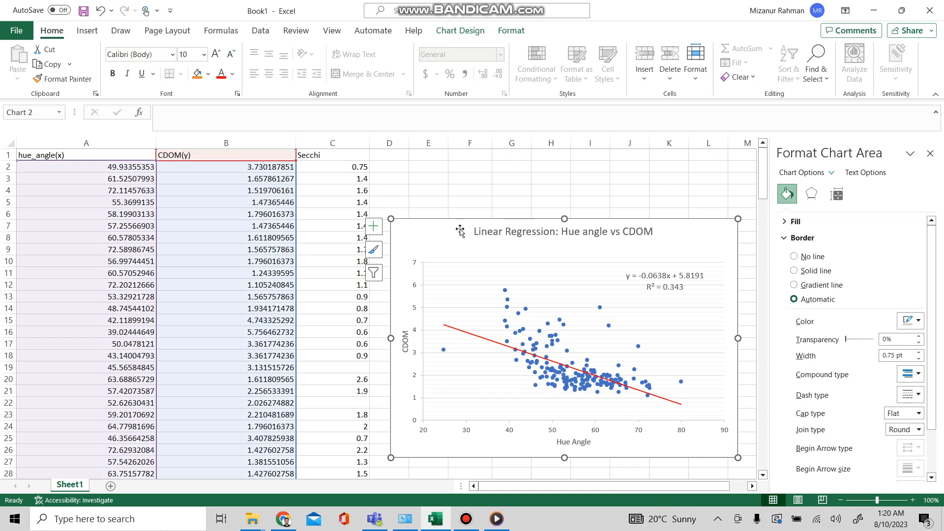
{"action": "left_click", "coordinate": [464, 181]}
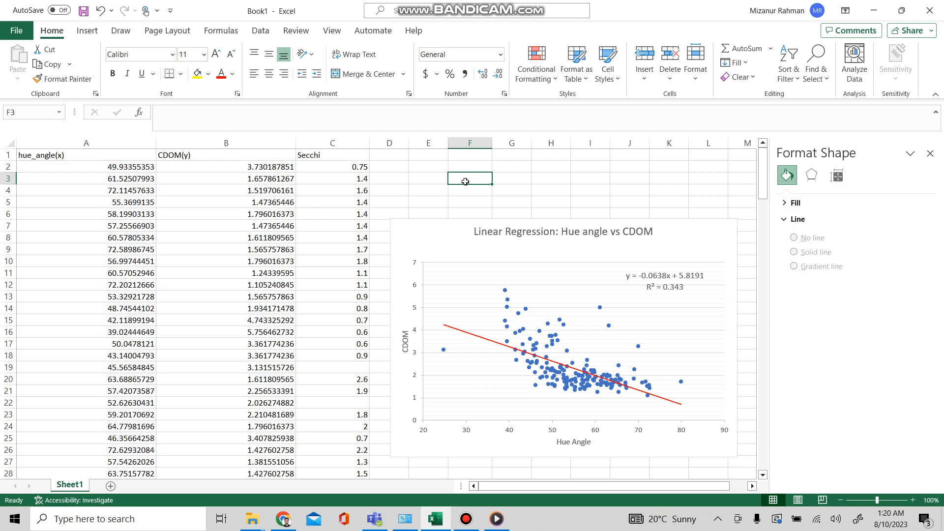
Step: Start a CORREL formula in cell F3, selecting the hue angle values A2:A174 as the first array
{"action": "type", "text": "="}
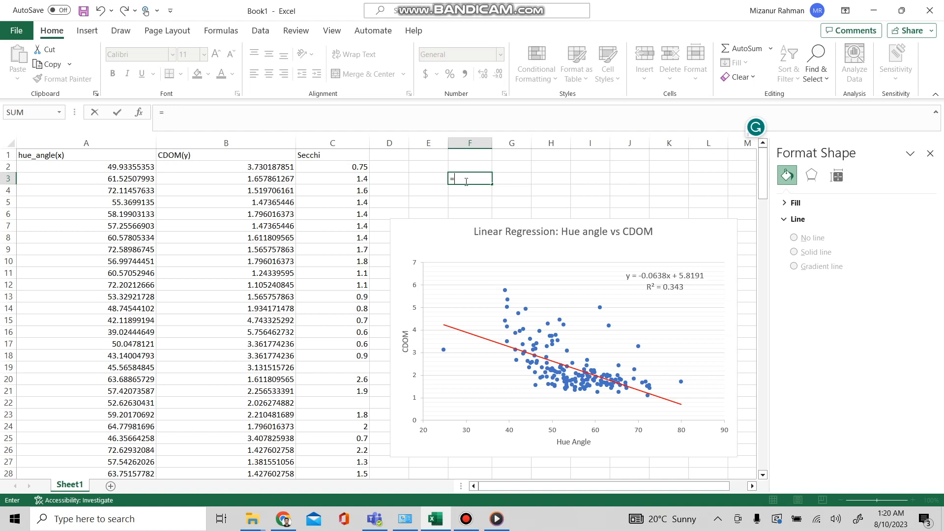
{"action": "type", "text": "corr"}
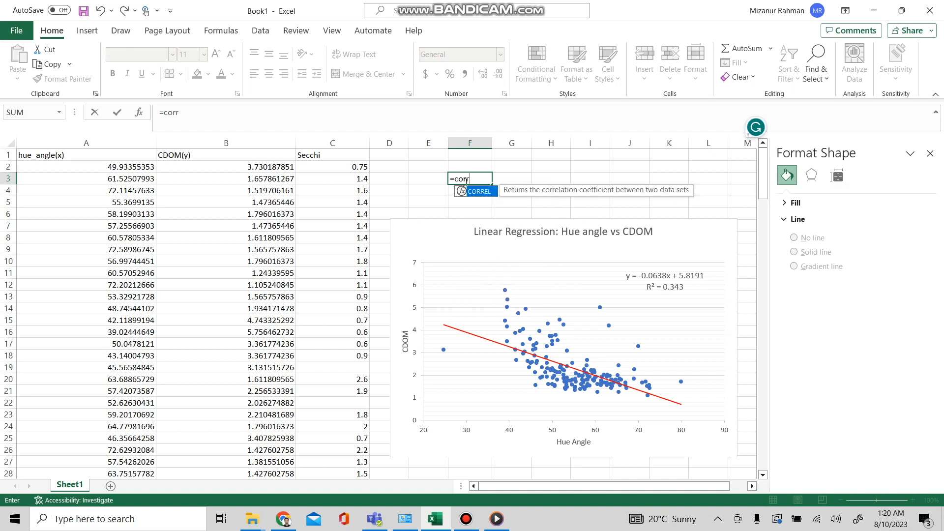
{"action": "double_click", "coordinate": [487, 192]}
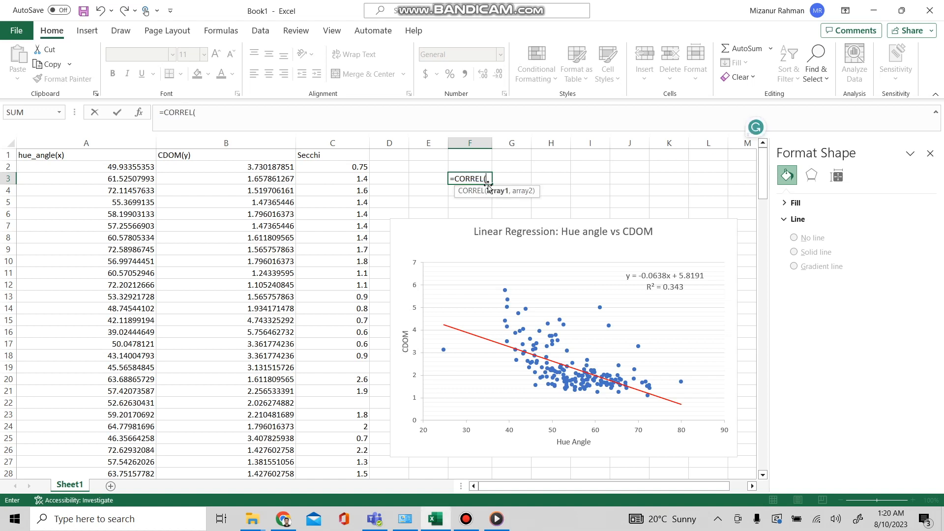
{"action": "left_click", "coordinate": [222, 114]}
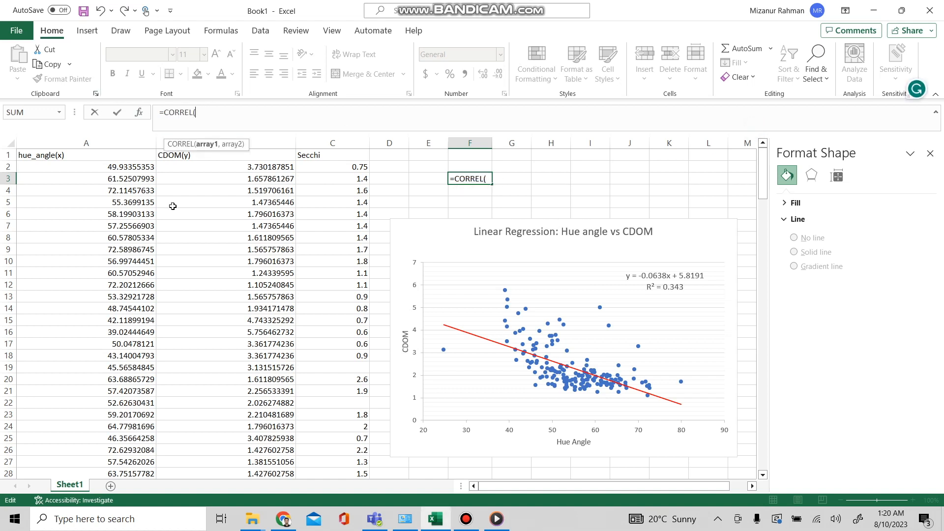
{"action": "left_click_drag", "start_coordinate": [29, 168], "coordinate": [87, 408]}
{"action": "scroll", "coordinate": [237, 340], "scroll_direction": "up", "scroll_amount": 7}
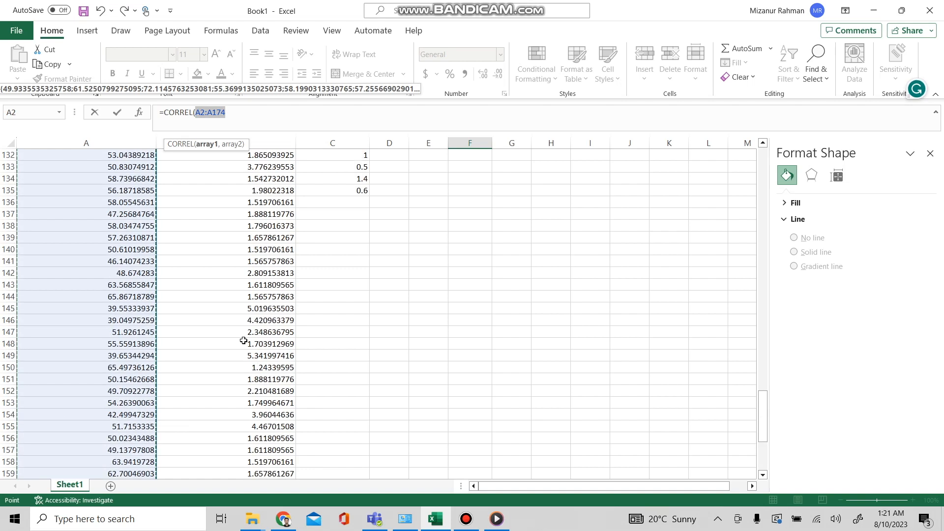
Step: Add the CDOM values B2:B174 as the second array, close the parenthesis and enter the formula
{"action": "left_click", "coordinate": [241, 118]}
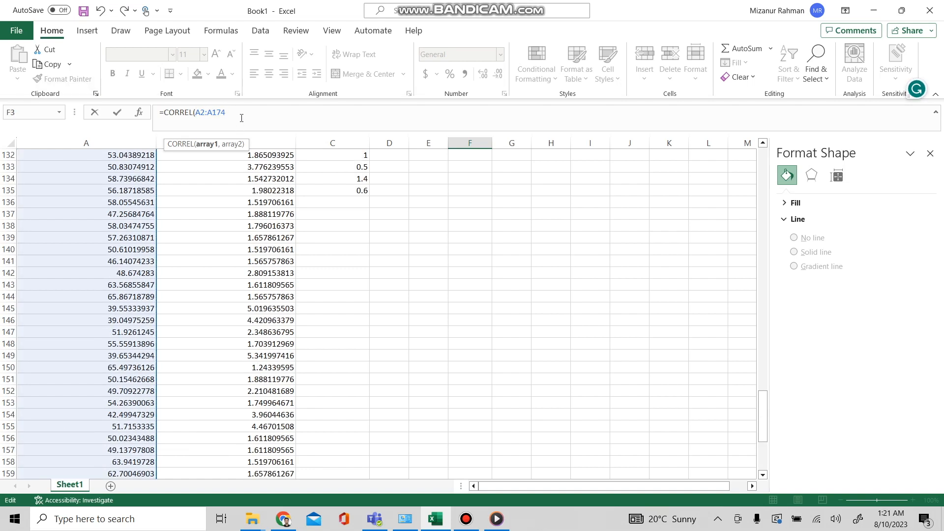
{"action": "type", "text": ","}
{"action": "scroll", "coordinate": [252, 236], "scroll_direction": "up", "scroll_amount": 20}
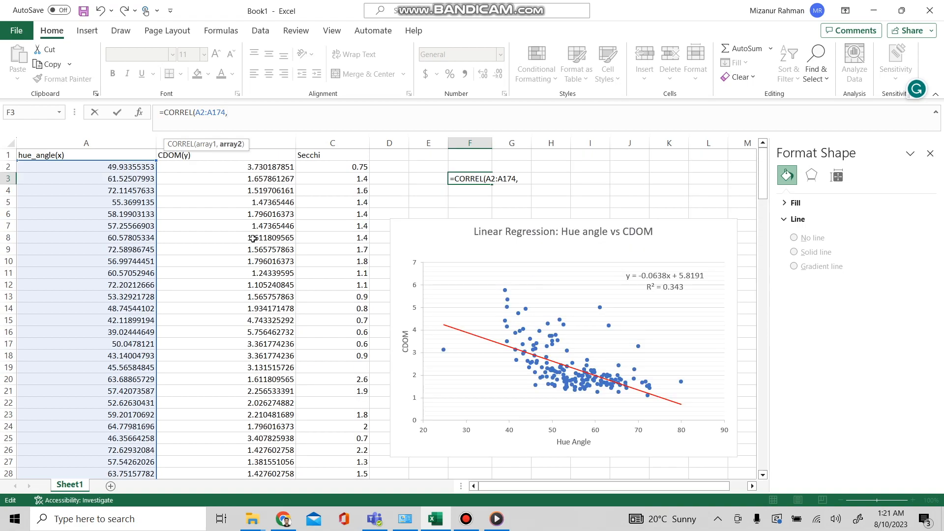
{"action": "left_click_drag", "start_coordinate": [166, 167], "coordinate": [275, 479]}
{"action": "left_click_drag", "start_coordinate": [231, 530], "coordinate": [270, 415]}
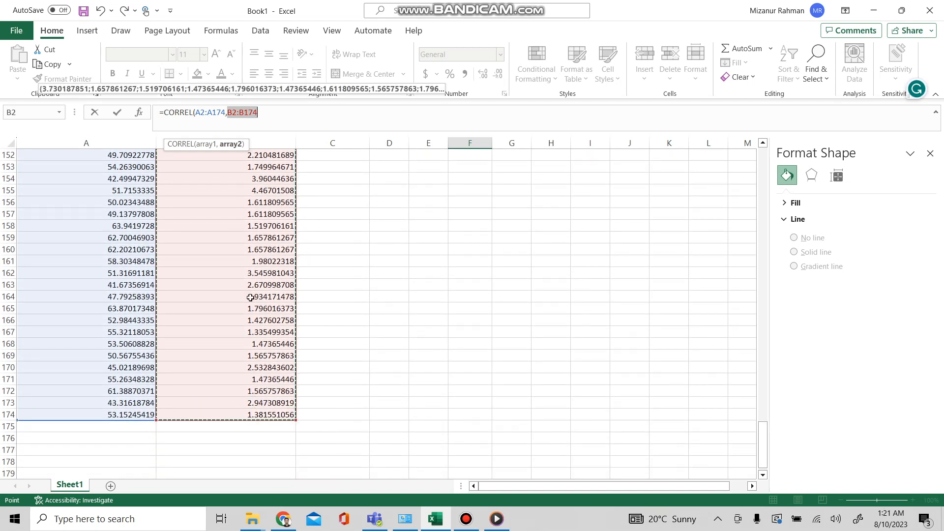
{"action": "left_click", "coordinate": [276, 111]}
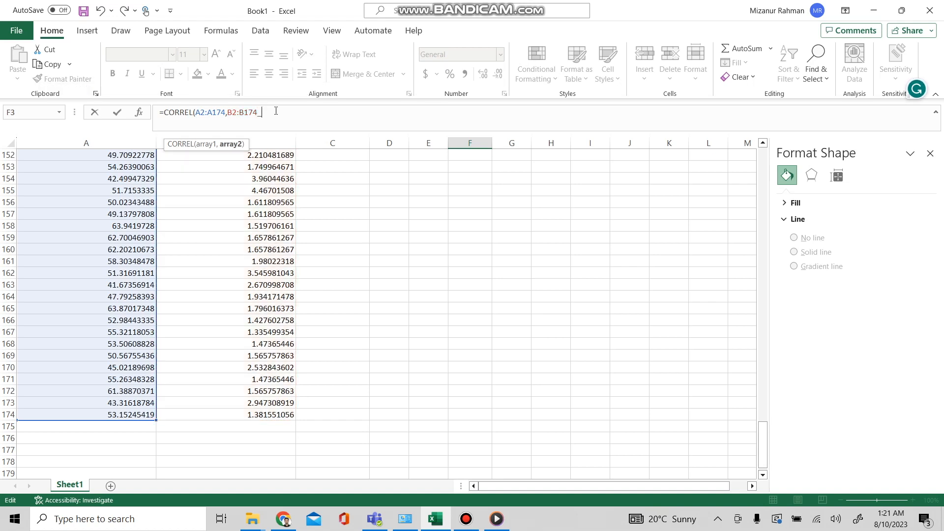
{"action": "key", "text": "BackSpace"}
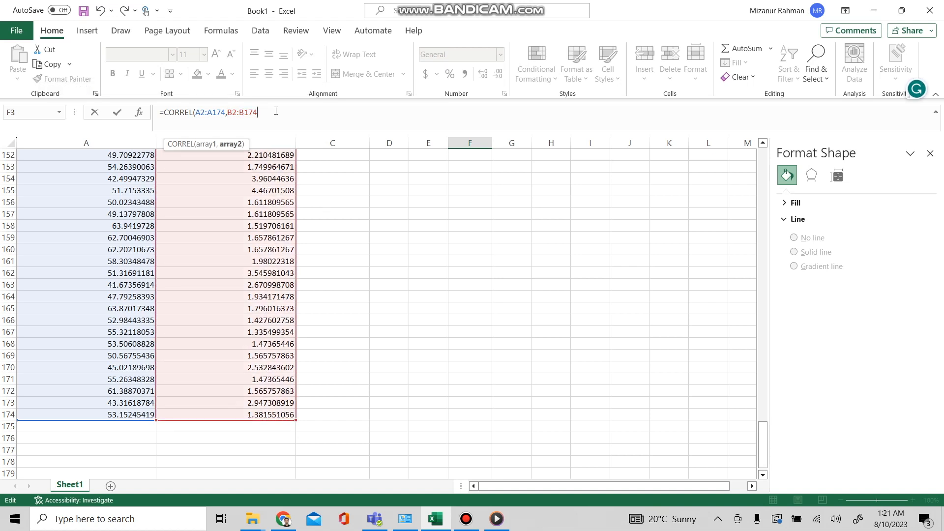
{"action": "type", "text": ")"}
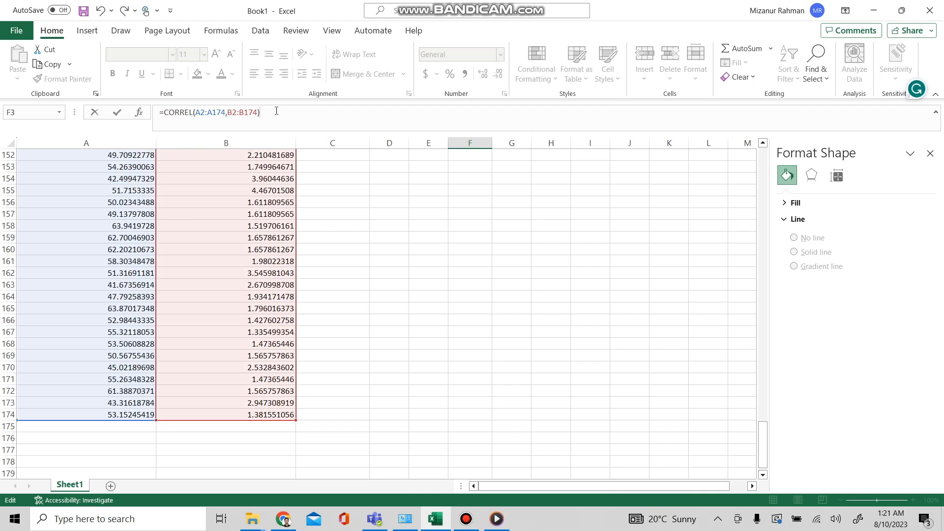
{"action": "scroll", "coordinate": [466, 250], "scroll_direction": "up", "scroll_amount": 20}
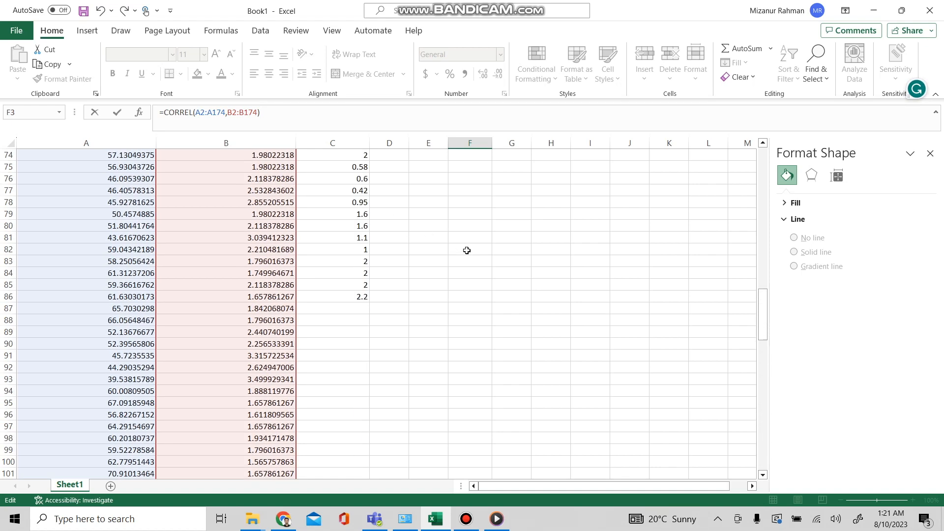
{"action": "scroll", "coordinate": [467, 251], "scroll_direction": "up", "scroll_amount": 17}
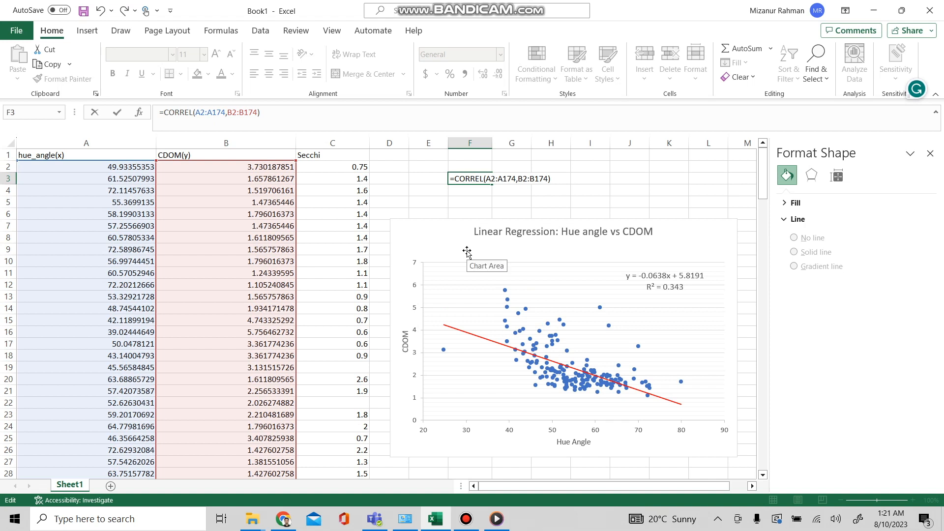
{"action": "key", "text": "Return"}
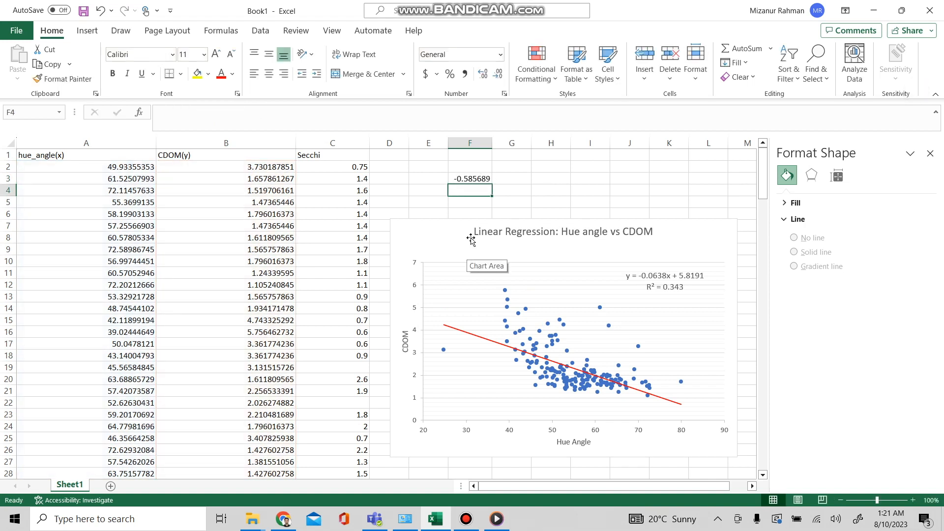
Step: Label the correlation result by entering r in cell E3
{"action": "left_click", "coordinate": [426, 178]}
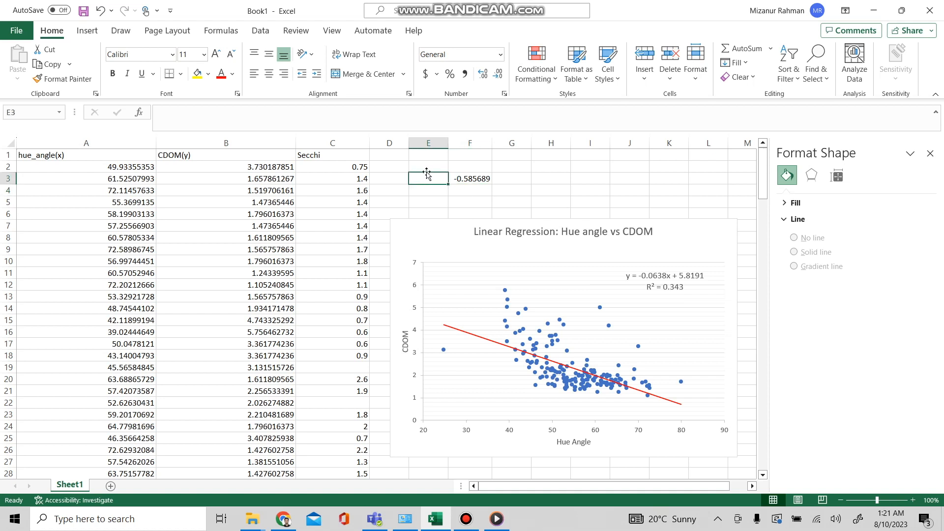
{"action": "type", "text": "r"}
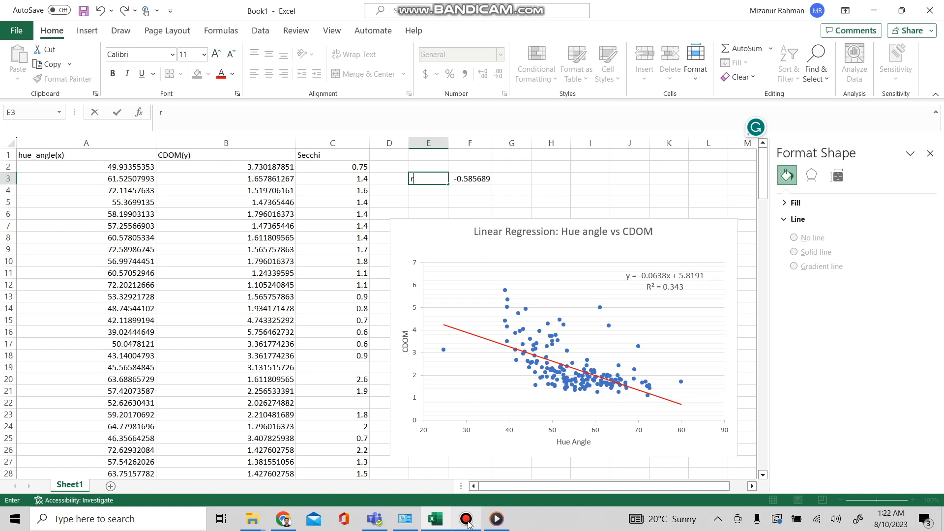
{"action": "mouse_move", "coordinate": [469, 525]}
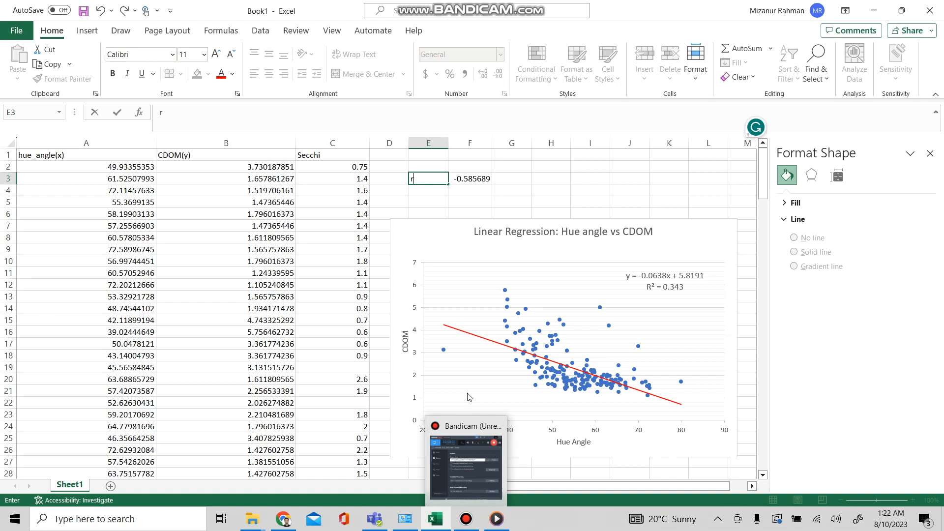